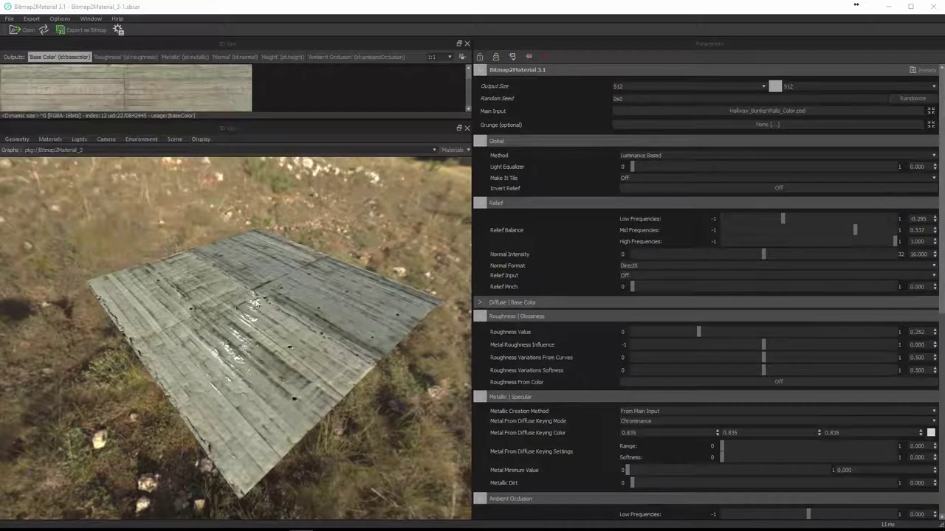
Step: Compare the bunker wall material preview in Bitmap2Material with the hallway walls and floor in the Unreal Editor level
{"action": "left_click_drag", "start_coordinate": [246, 328], "coordinate": [301, 353]}
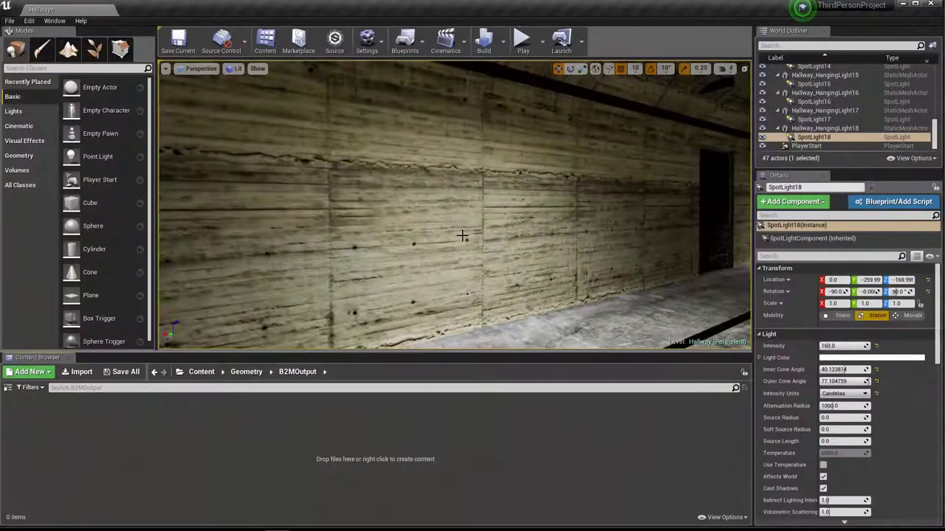
{"action": "right_click_drag", "start_coordinate": [460, 237], "coordinate": [492, 272]}
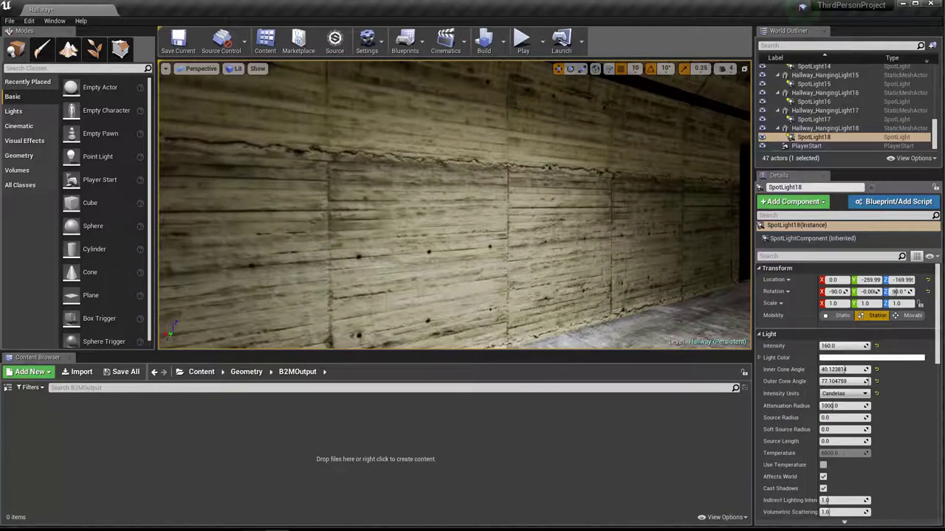
{"action": "key", "text": "alt+Tab"}
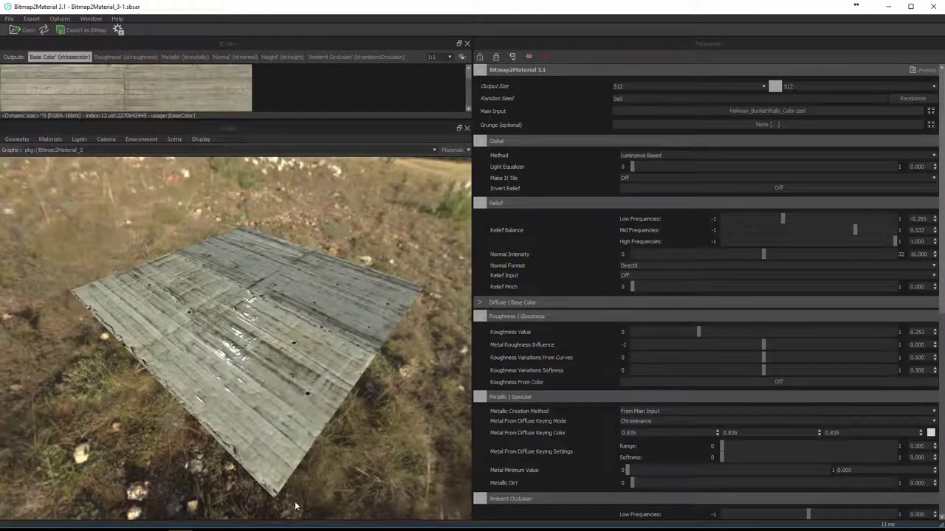
{"action": "key", "text": "alt+Tab"}
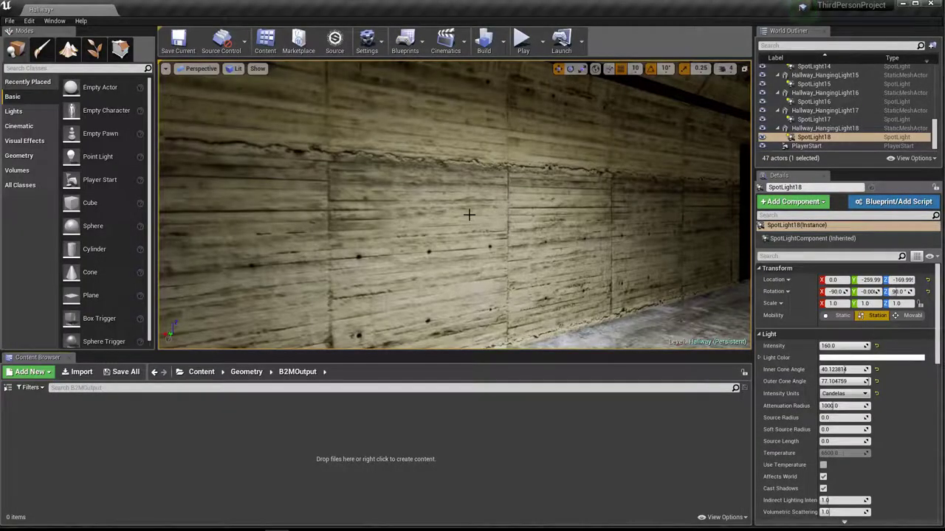
{"action": "right_click_drag", "start_coordinate": [439, 221], "coordinate": [583, 226]}
{"action": "key", "text": "f"}
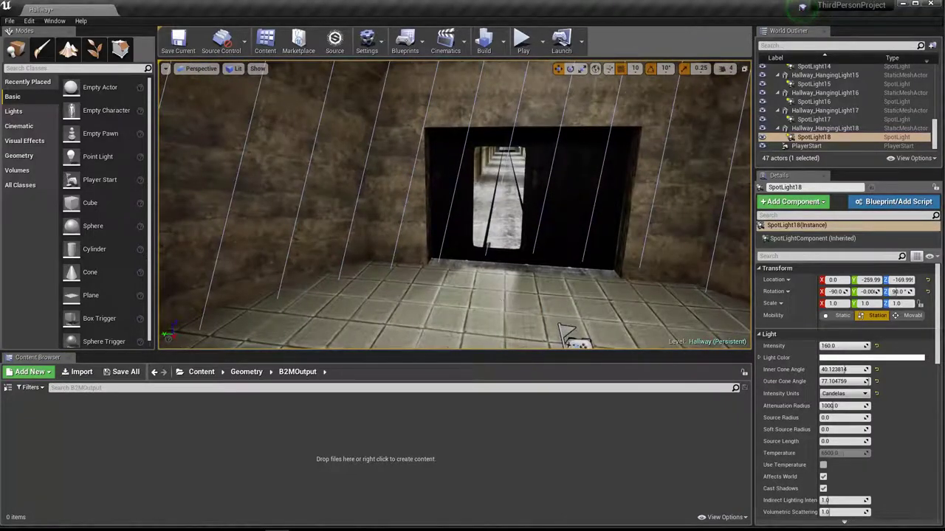
{"action": "left_click", "coordinate": [530, 287]}
{"action": "right_click_drag", "start_coordinate": [526, 287], "coordinate": [573, 278]}
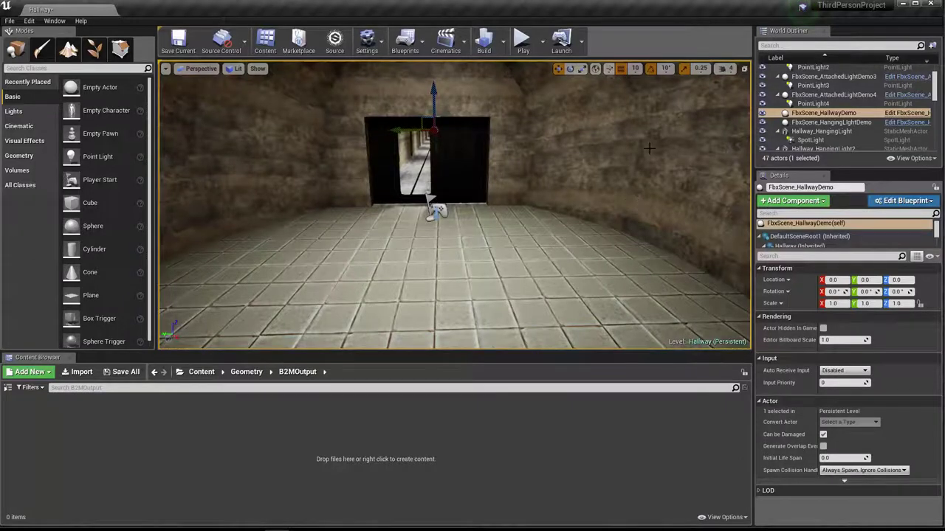
{"action": "right_click_drag", "start_coordinate": [454, 221], "coordinate": [456, 218]}
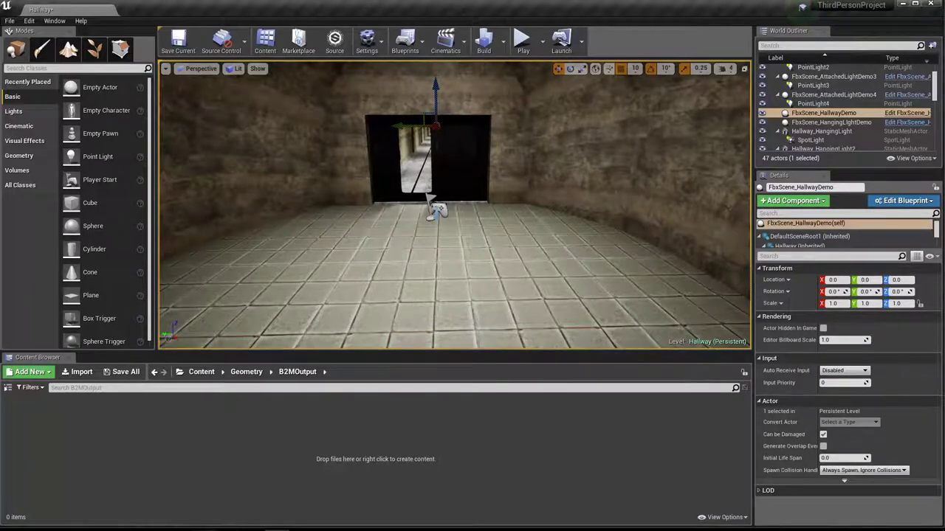
Step: Check in the installed plugins that the Substance plugin is enabled
{"action": "key", "text": "alt+Tab"}
{"action": "left_click", "coordinate": [372, 44]}
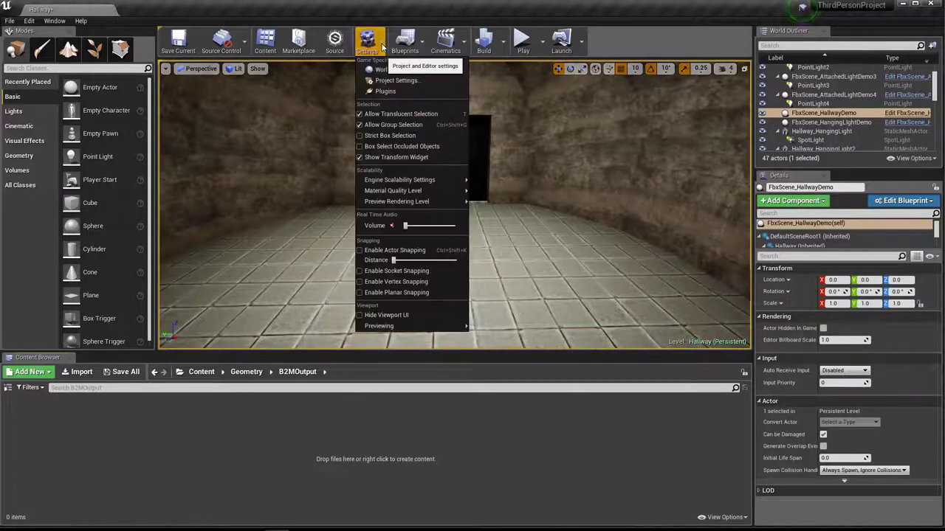
{"action": "left_click", "coordinate": [385, 92]}
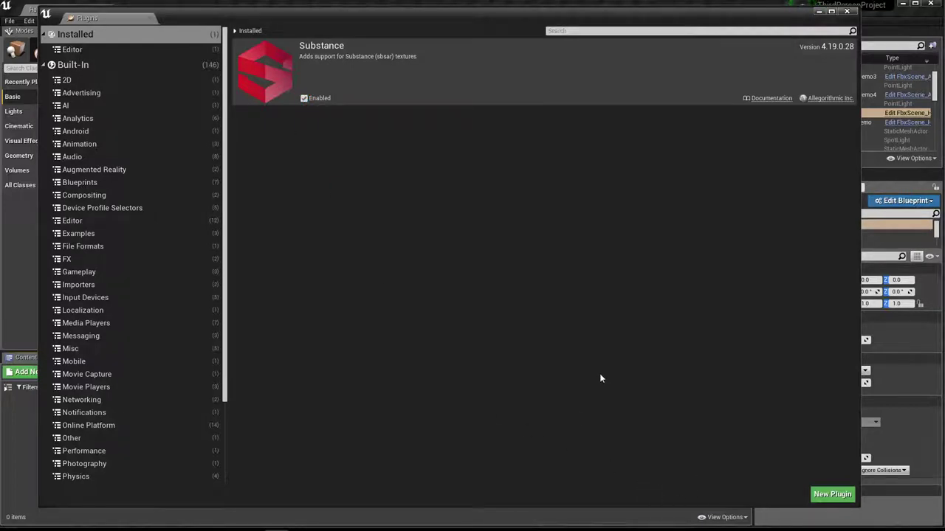
{"action": "left_click", "coordinate": [849, 12]}
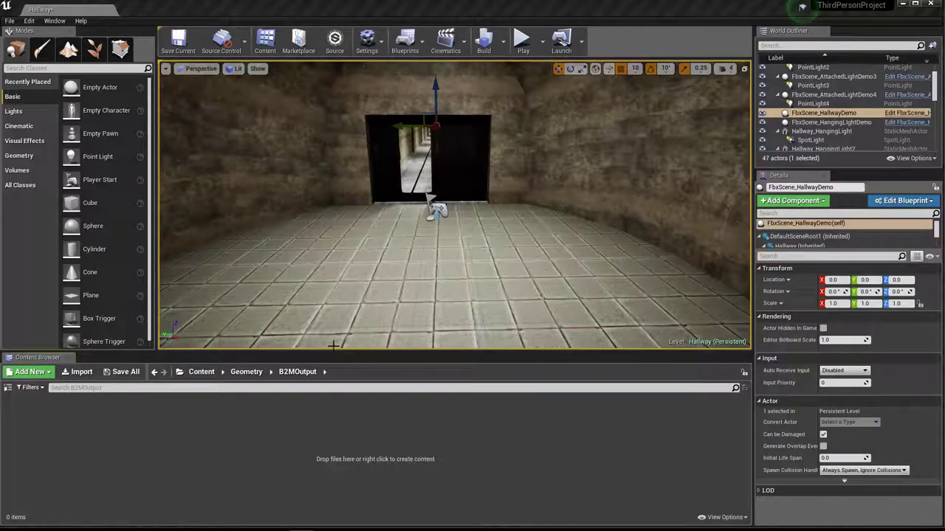
Step: Show where the B2MOutput folder sits inside the project's Geometry folder and open it
{"action": "left_click", "coordinate": [246, 373]}
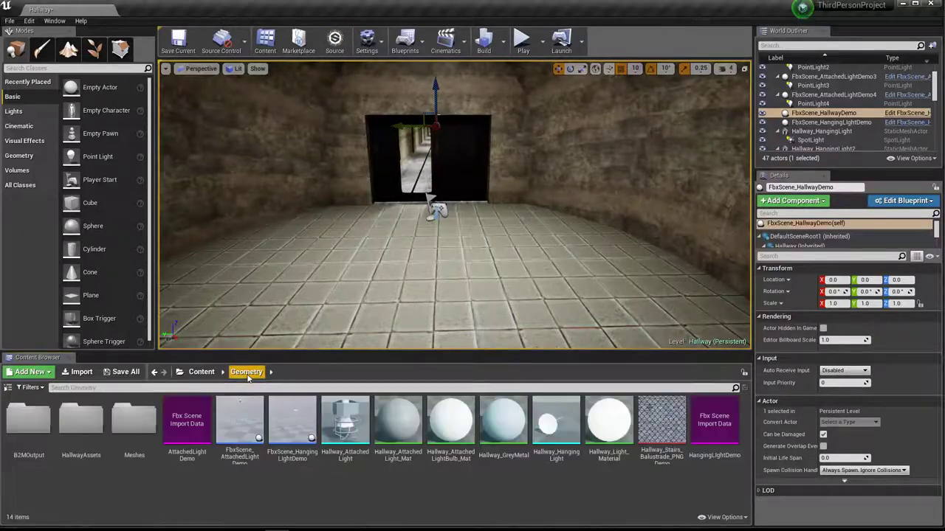
{"action": "left_click", "coordinate": [38, 421]}
{"action": "double_click", "coordinate": [39, 422]}
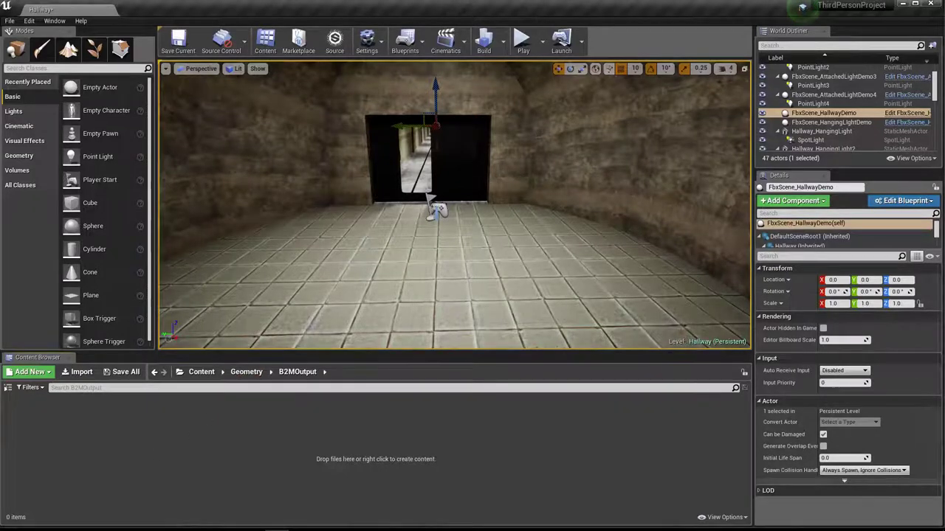
Step: Look up the B2M_UnrealDemo source texture folder on the Desktop in File Explorer
{"action": "left_click", "coordinate": [3, 502]}
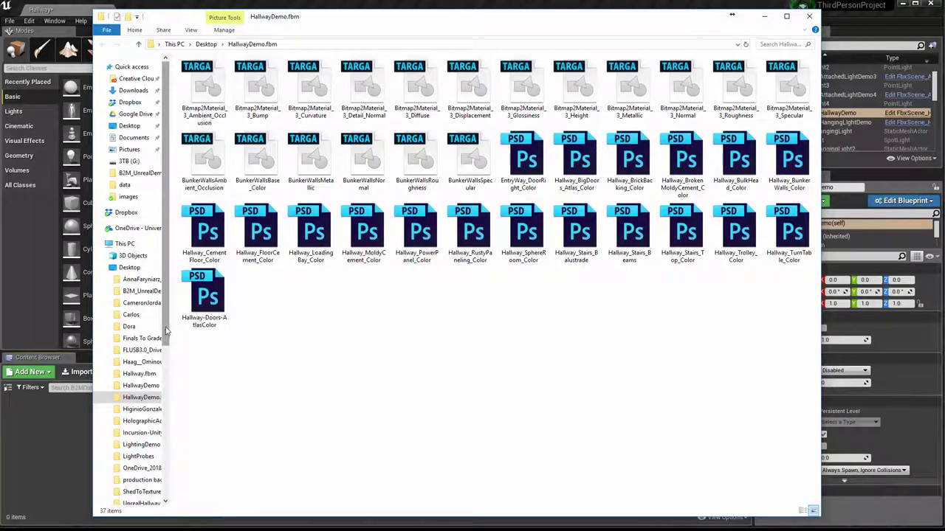
{"action": "left_click_drag", "start_coordinate": [167, 332], "coordinate": [167, 345]}
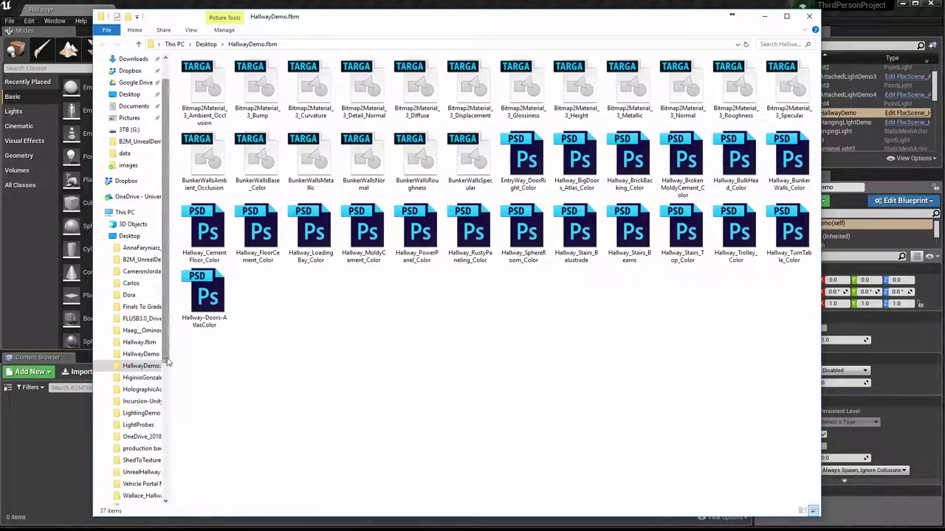
{"action": "left_click", "coordinate": [133, 261]}
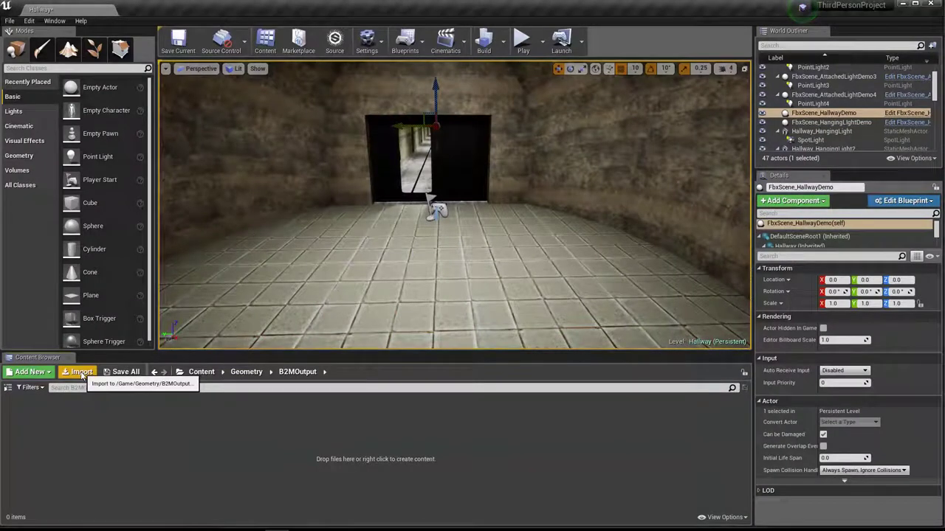
Step: Create a folder named TextureSources inside B2MOutput and open it
{"action": "right_click", "coordinate": [67, 420]}
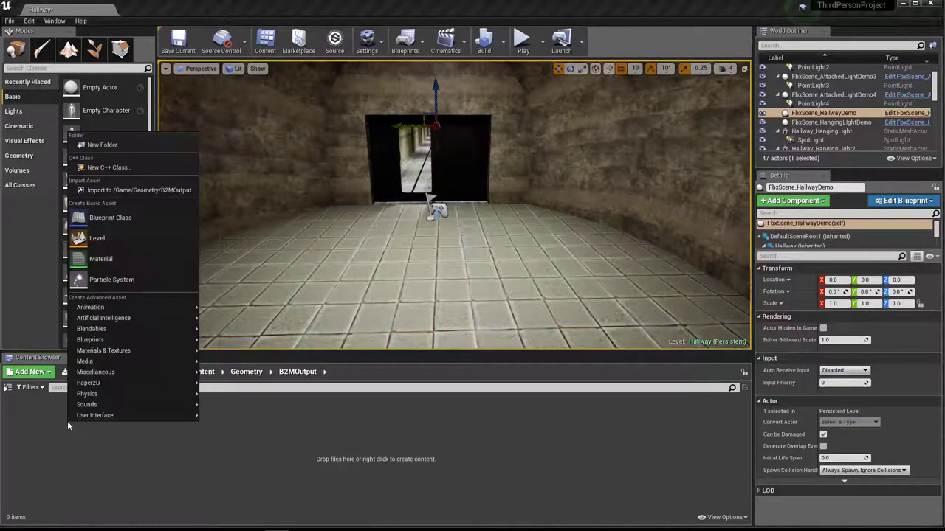
{"action": "left_click", "coordinate": [93, 143]}
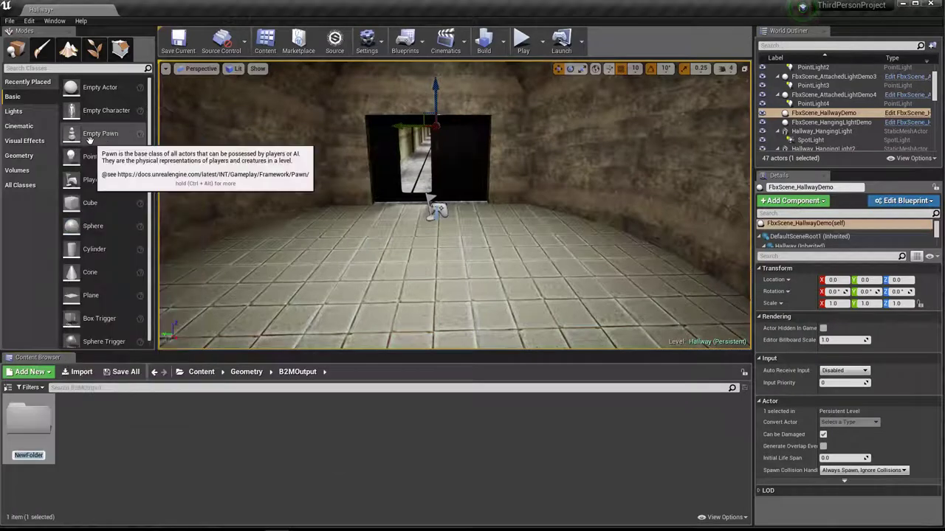
{"action": "type", "text": "TextureSources"}
{"action": "key", "text": "Return"}
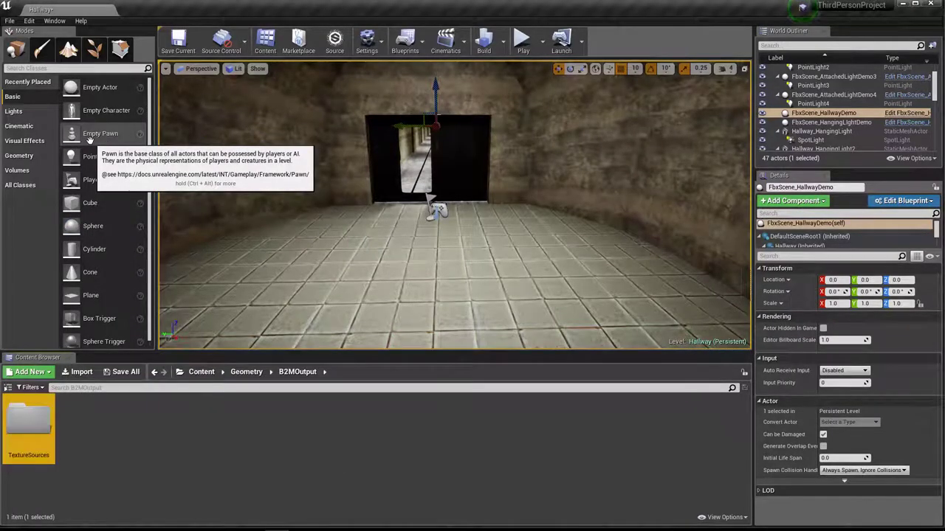
{"action": "double_click", "coordinate": [31, 427]}
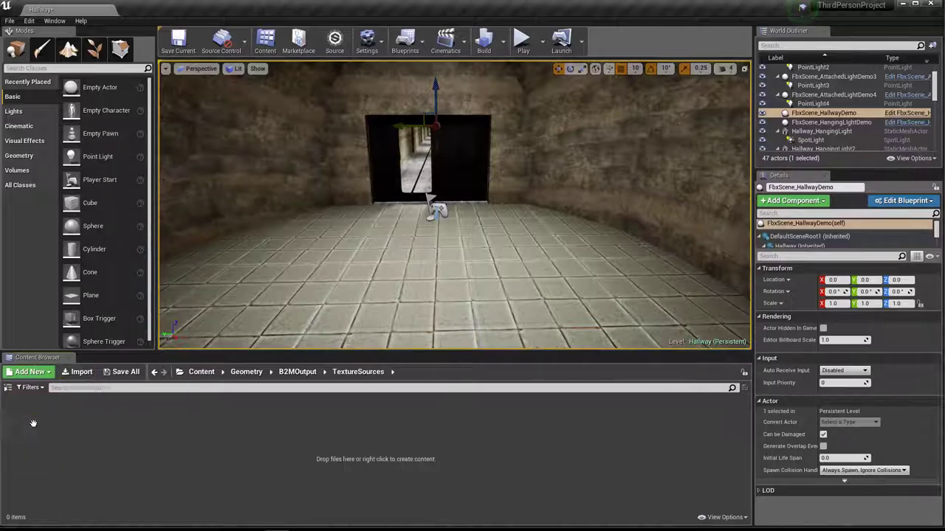
Step: Import all the images from the Desktop's B2M_UnrealDemo folder into TextureSources using the Substance Image Input (*.jpg) file type
{"action": "left_click", "coordinate": [79, 372]}
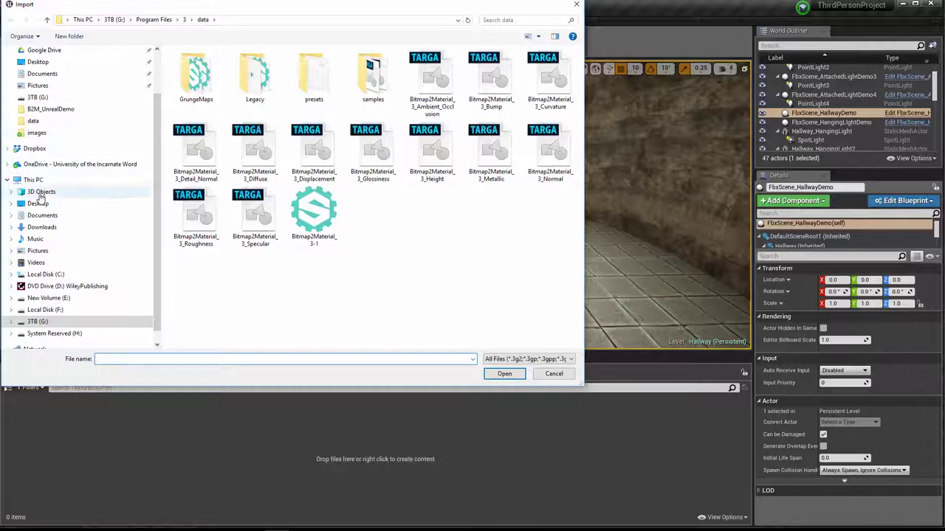
{"action": "left_click", "coordinate": [37, 203]}
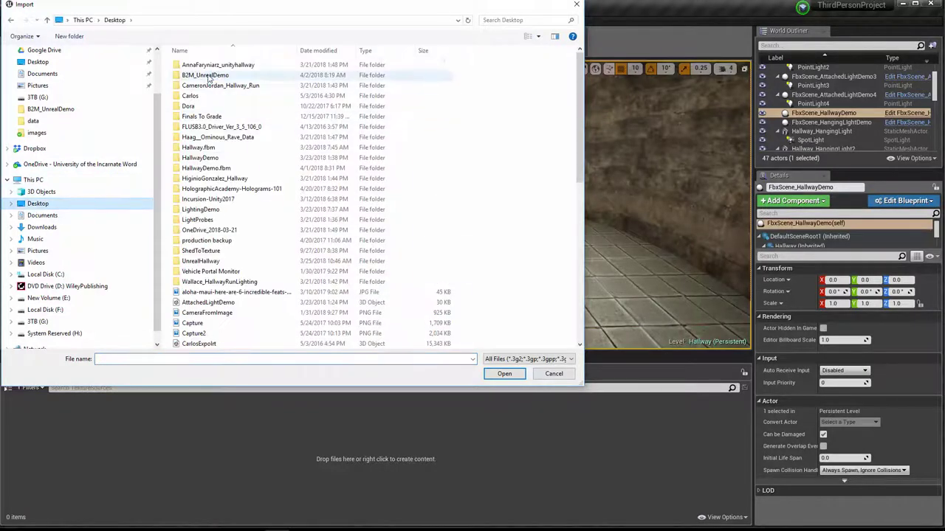
{"action": "double_click", "coordinate": [208, 76]}
{"action": "left_click_drag", "start_coordinate": [559, 249], "coordinate": [163, 45]}
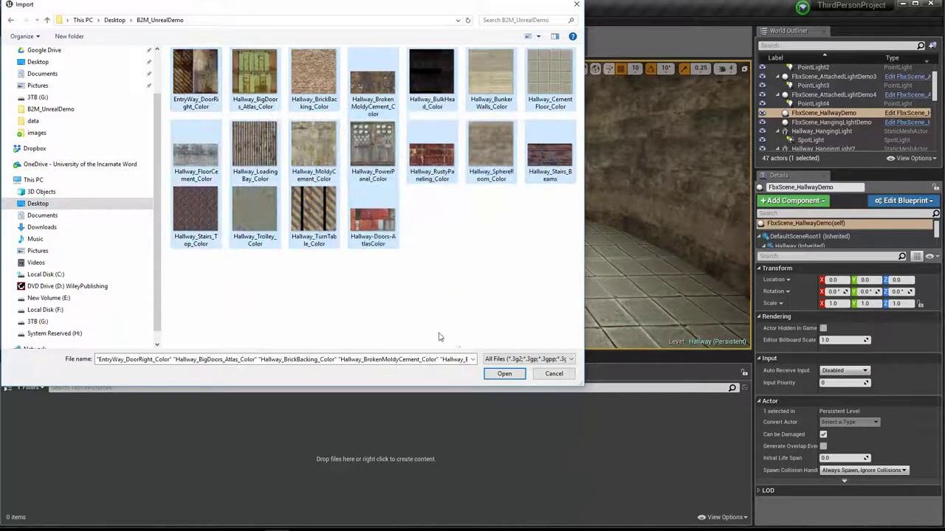
{"action": "left_click", "coordinate": [506, 361]}
{"action": "scroll", "coordinate": [550, 295], "scroll_direction": "down", "scroll_amount": 3}
{"action": "scroll", "coordinate": [550, 286], "scroll_direction": "down", "scroll_amount": 5}
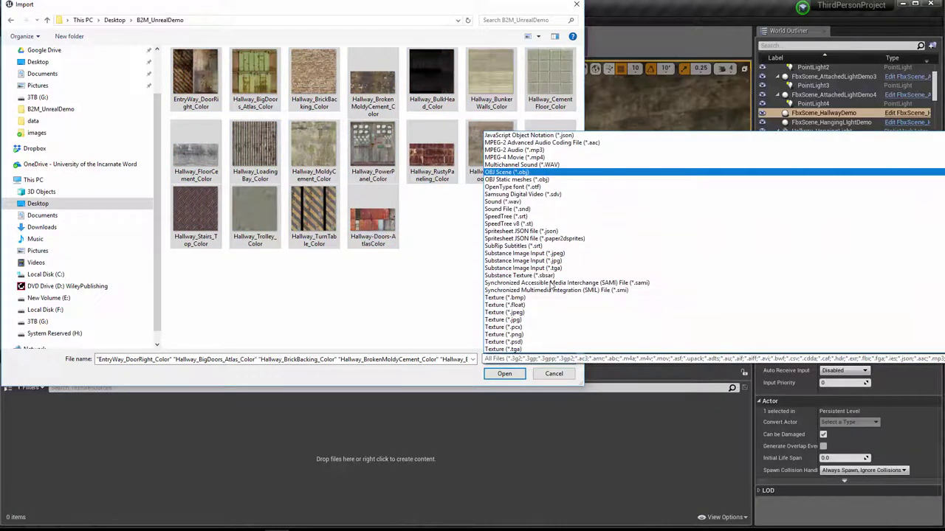
{"action": "left_click", "coordinate": [532, 264]}
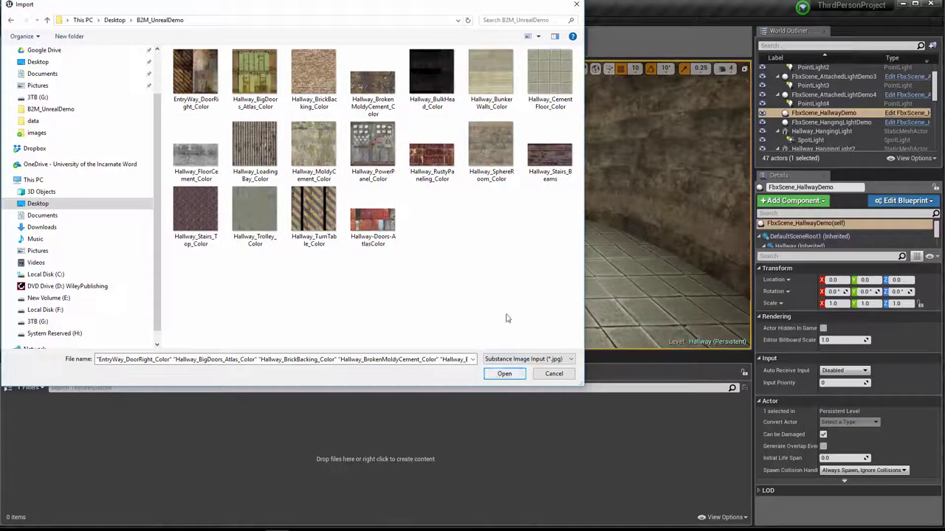
{"action": "left_click_drag", "start_coordinate": [560, 291], "coordinate": [164, 44]}
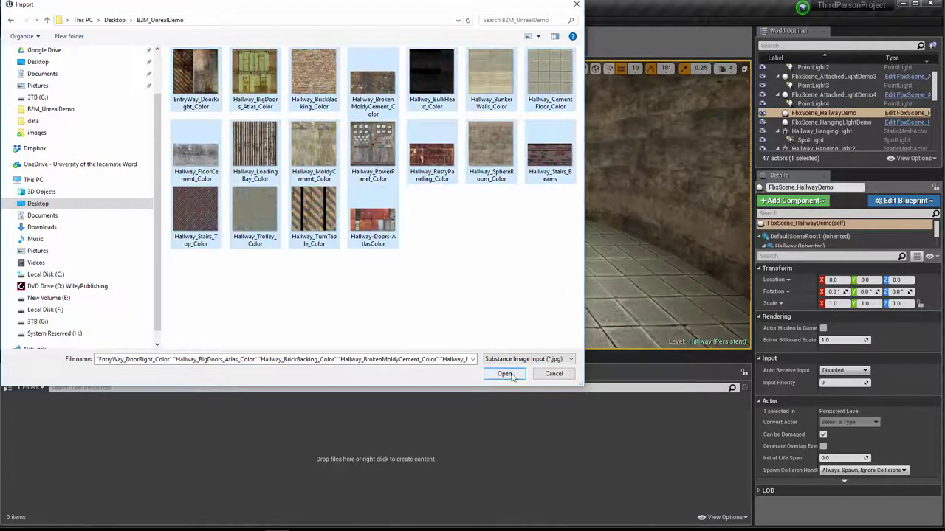
{"action": "left_click", "coordinate": [505, 374]}
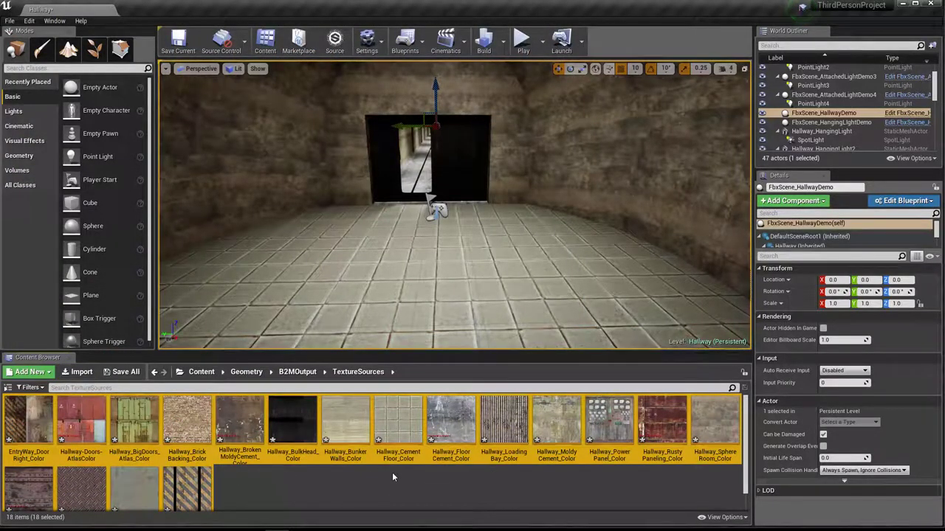
Step: Import the Bitmap2Material_3-1 substance file from Program Files\3\data on the 3TB (G:) drive into the B2MOutput folder
{"action": "left_click", "coordinate": [299, 372]}
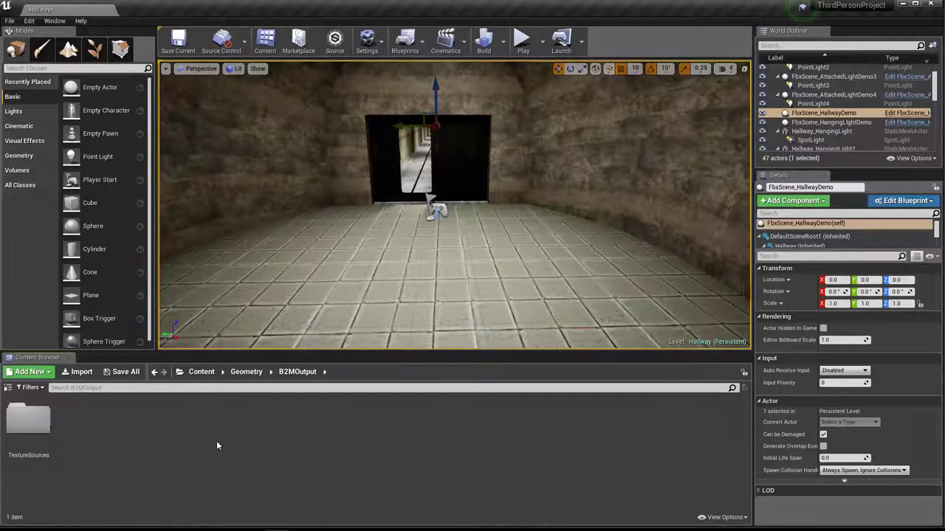
{"action": "left_click", "coordinate": [78, 373]}
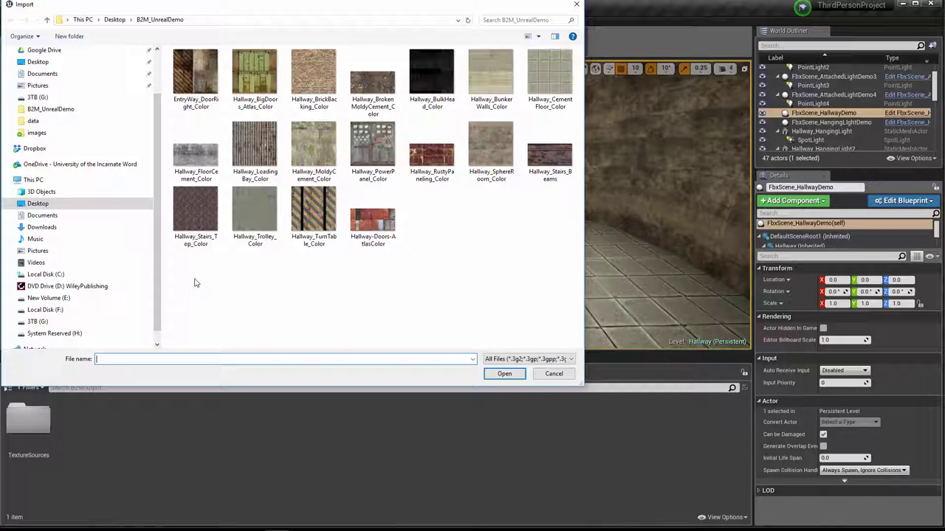
{"action": "left_click_drag", "start_coordinate": [228, 6], "coordinate": [263, 56]}
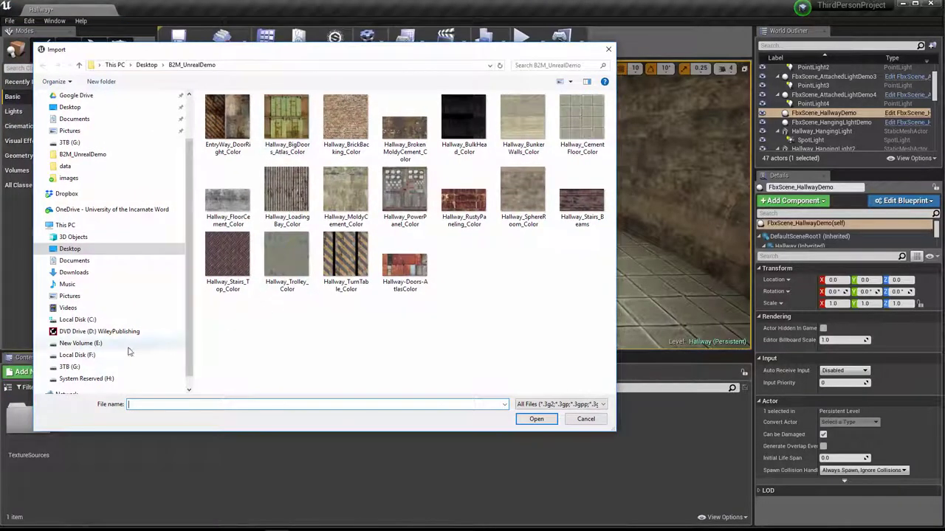
{"action": "left_click", "coordinate": [72, 367]}
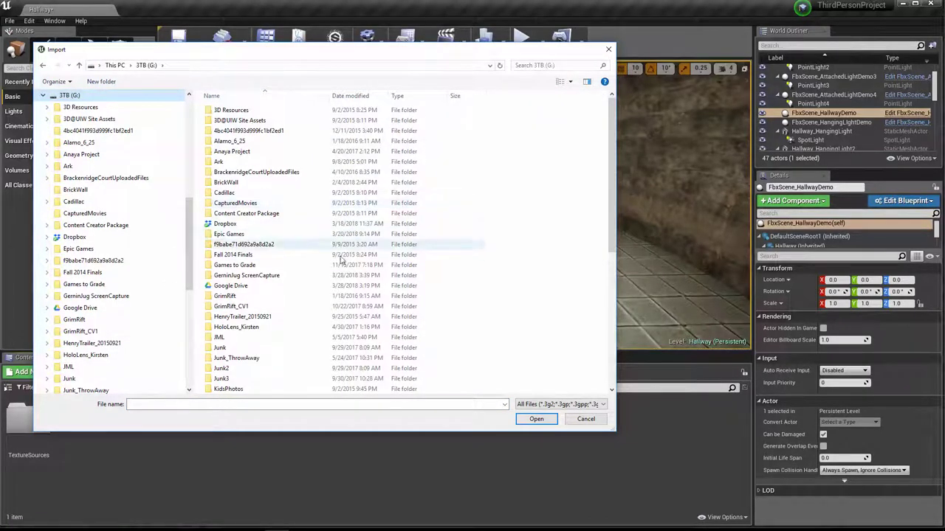
{"action": "scroll", "coordinate": [311, 249], "scroll_direction": "down", "scroll_amount": 1}
{"action": "scroll", "coordinate": [311, 249], "scroll_direction": "down", "scroll_amount": 7}
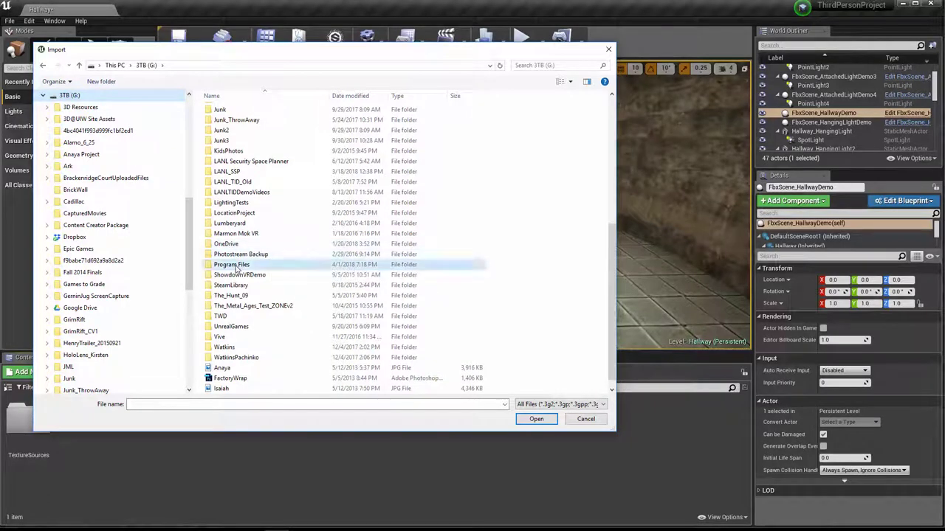
{"action": "double_click", "coordinate": [238, 265]}
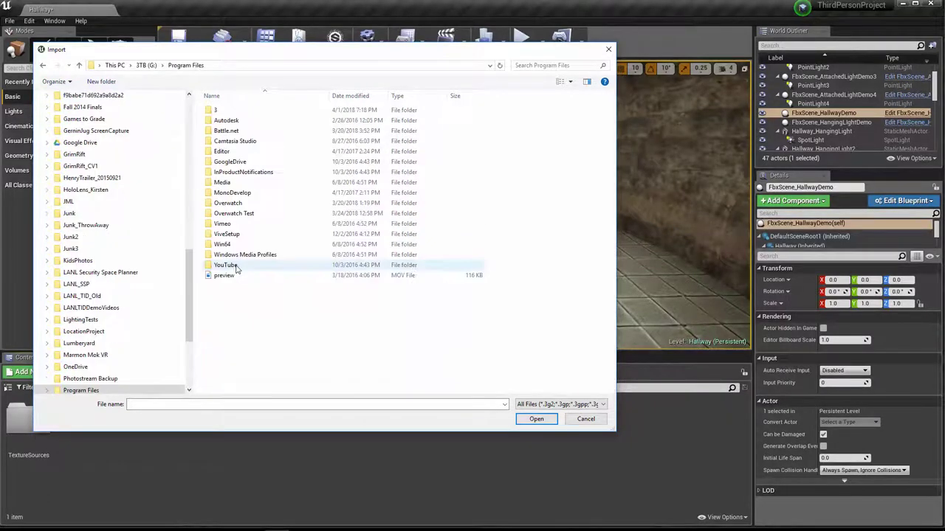
{"action": "double_click", "coordinate": [213, 111]}
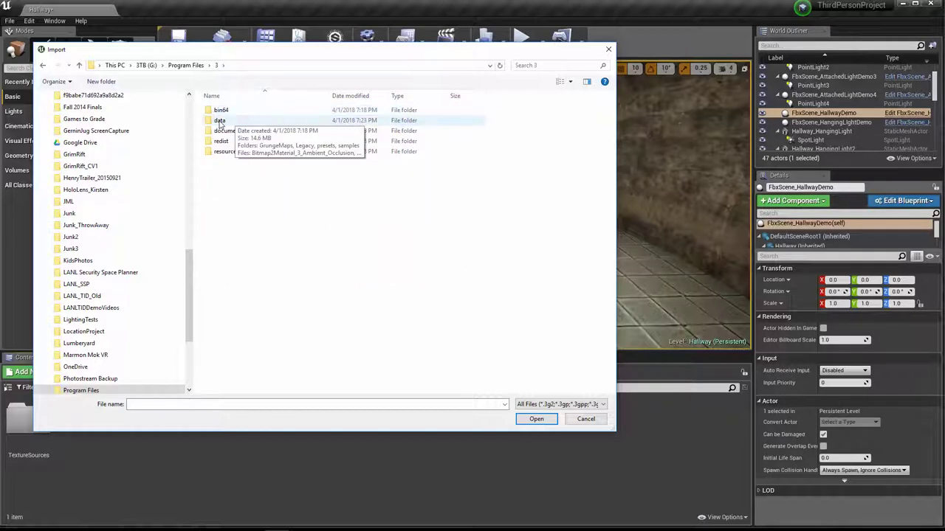
{"action": "double_click", "coordinate": [219, 121]}
{"action": "left_click", "coordinate": [358, 269]}
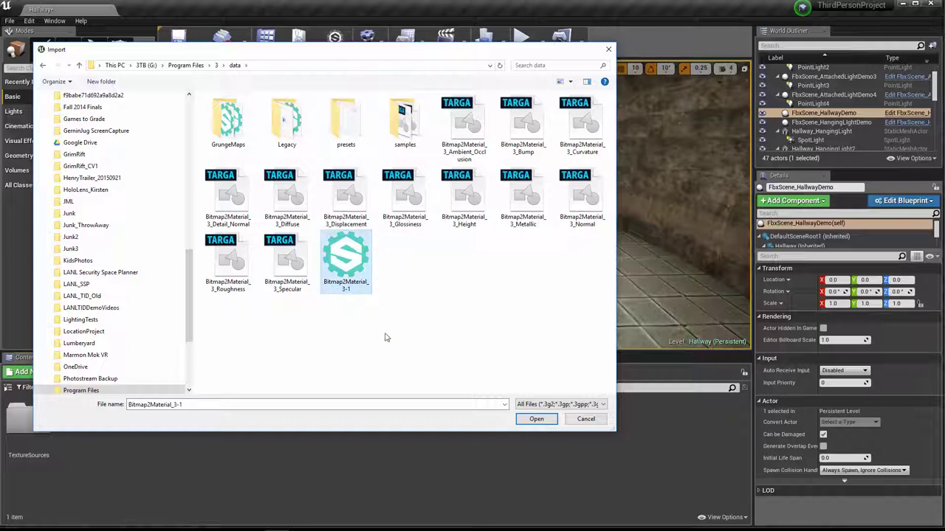
{"action": "left_click", "coordinate": [539, 423]}
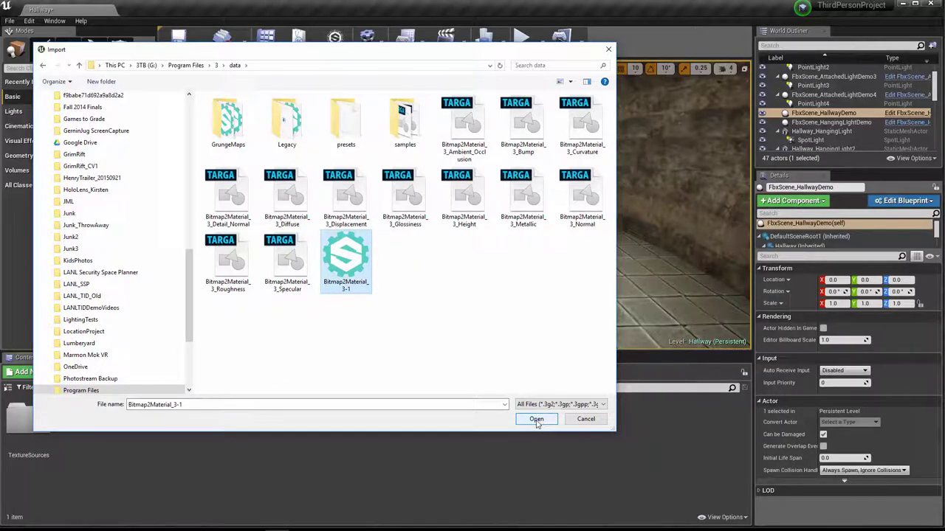
Step: Open the Bitmap2Material_3-1 substance for import and specify its default instance as Tile_B2M in the B2MOutput folder
{"action": "left_click", "coordinate": [536, 420]}
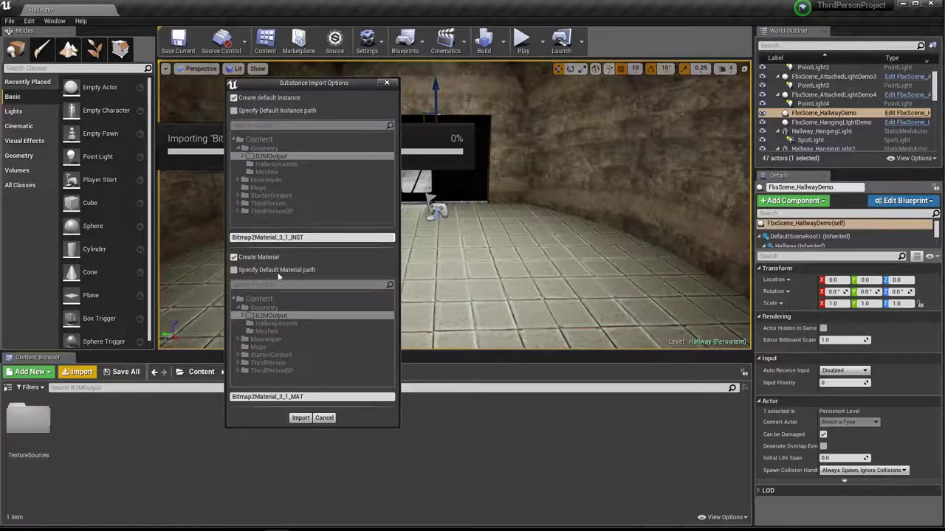
{"action": "left_click", "coordinate": [234, 111]}
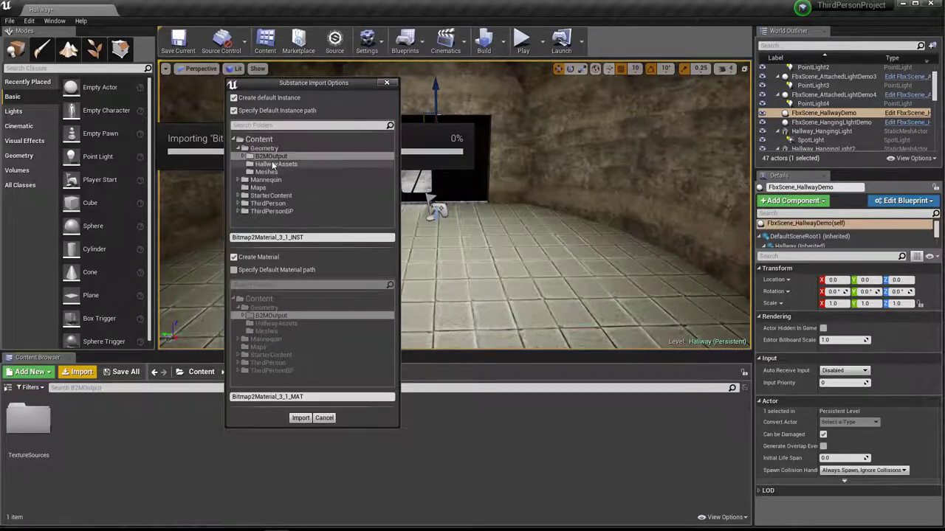
{"action": "double_click", "coordinate": [270, 158]}
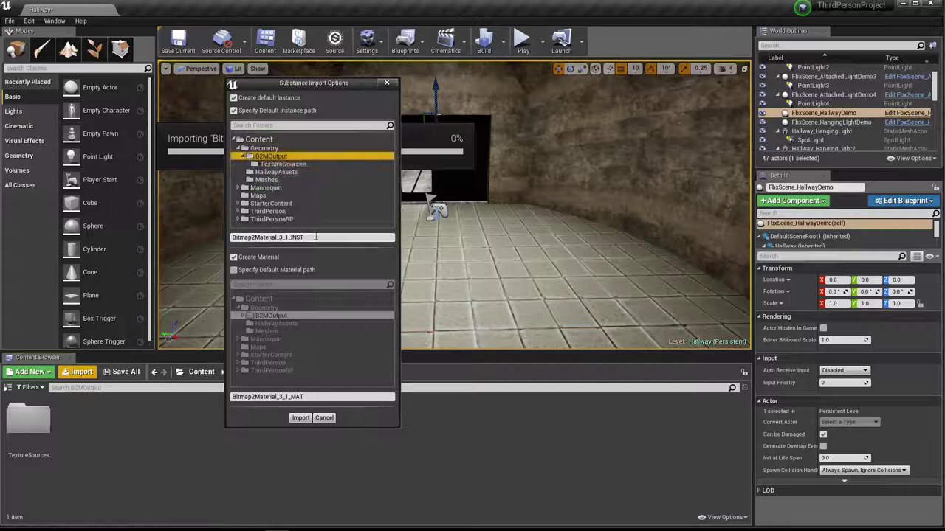
{"action": "double_click", "coordinate": [280, 237]}
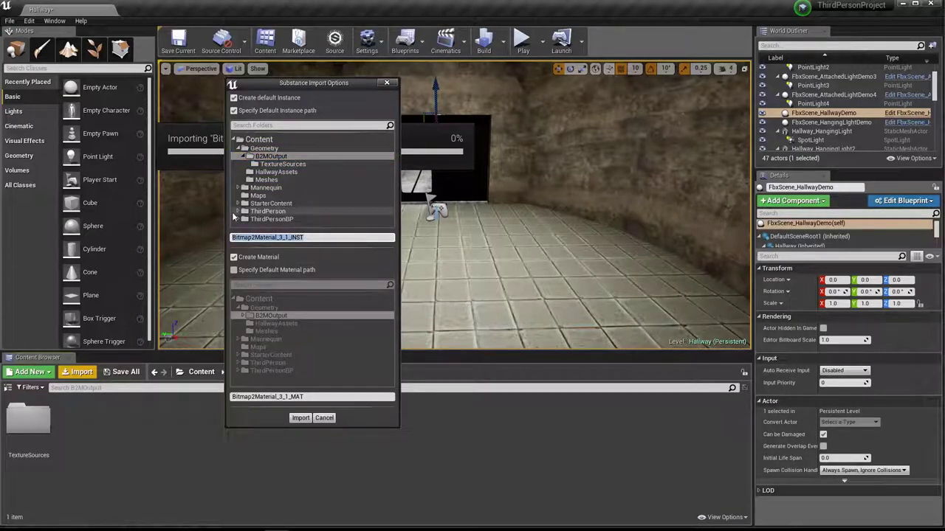
{"action": "type", "text": "Tile_B2M"}
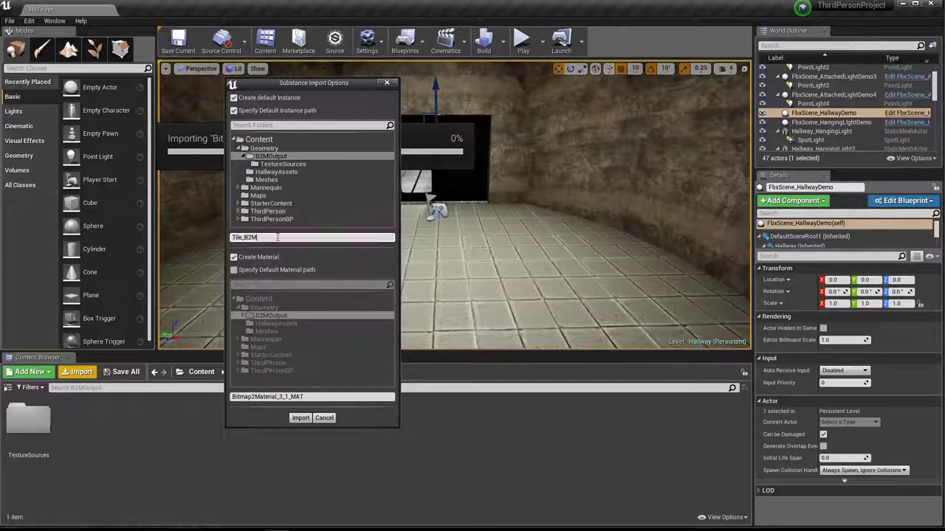
Step: Specify B2MOutput as the default material path, name the material Tile_B2M_MAT, and import the substance
{"action": "left_click", "coordinate": [310, 396]}
{"action": "left_click_drag", "start_coordinate": [319, 396], "coordinate": [231, 396]}
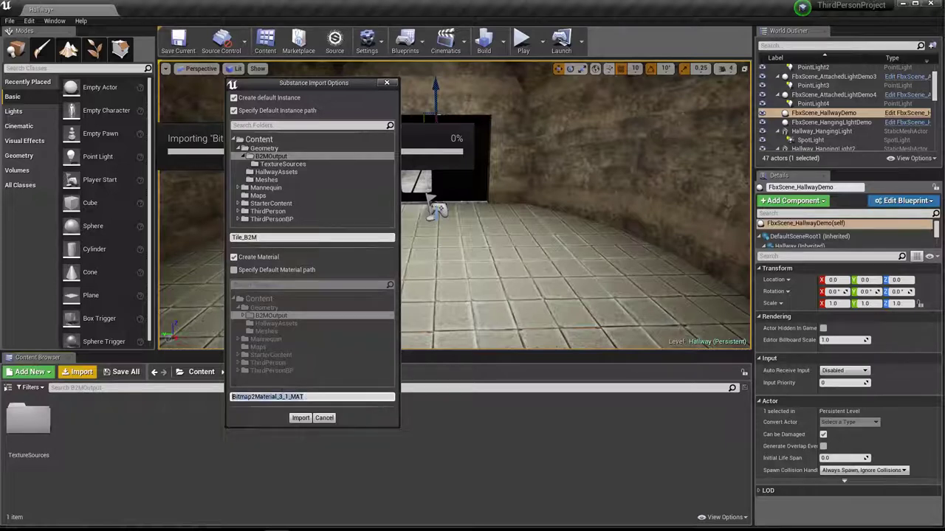
{"action": "left_click", "coordinate": [233, 271]}
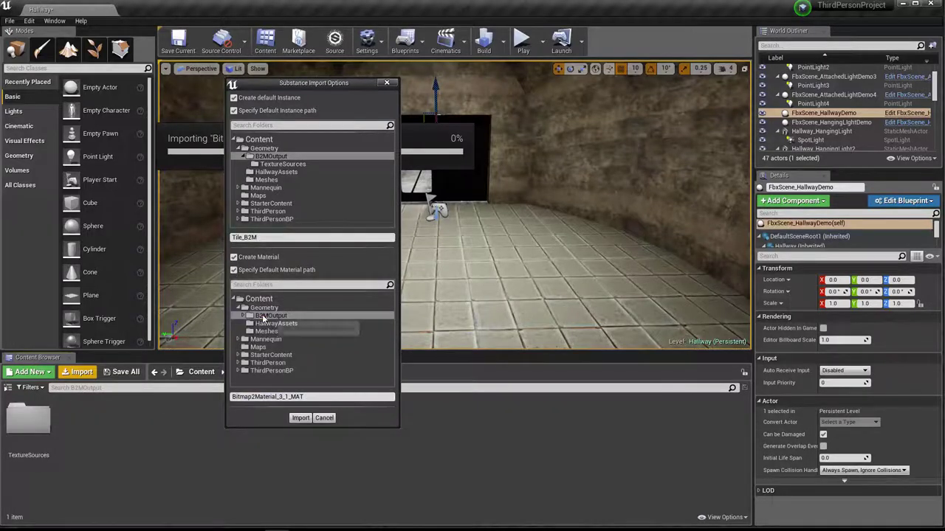
{"action": "left_click", "coordinate": [272, 316]}
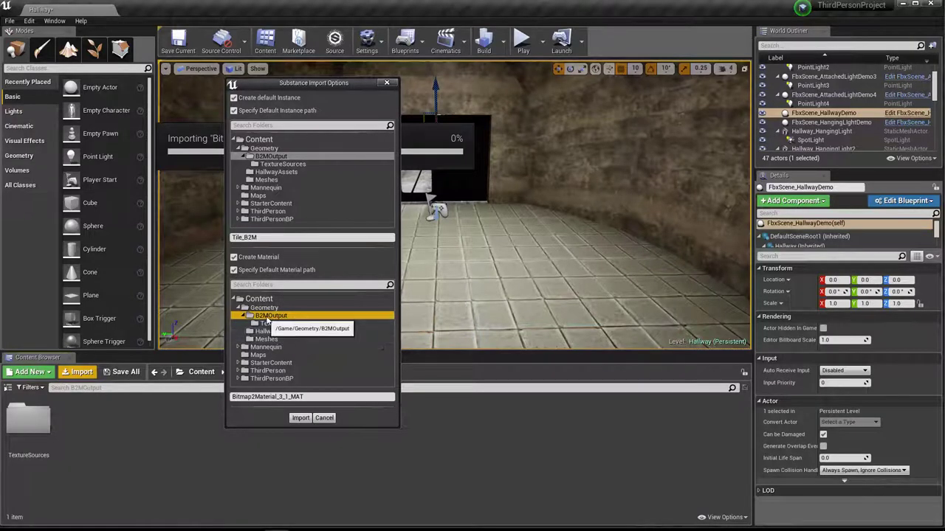
{"action": "left_click", "coordinate": [319, 397]}
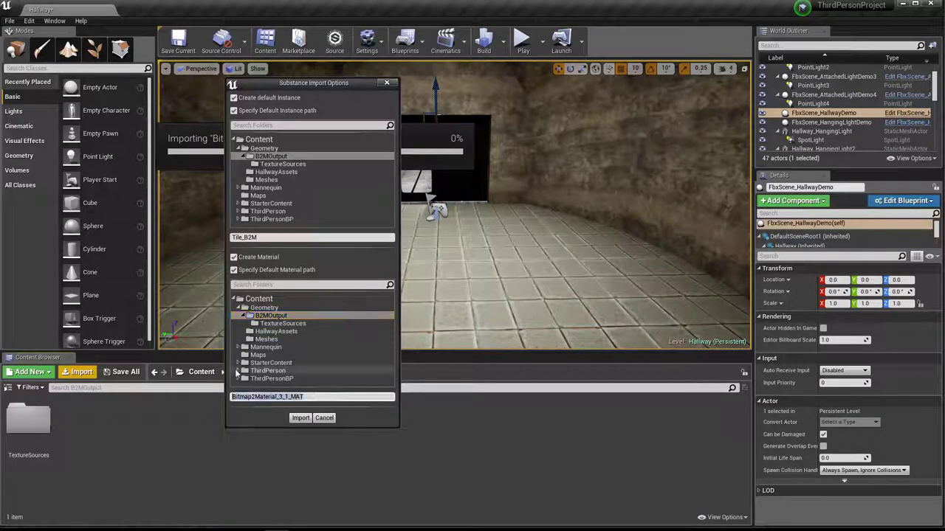
{"action": "type", "text": "Ti"}
{"action": "type", "text": "le_Ma"}
{"action": "type", "text": "M"}
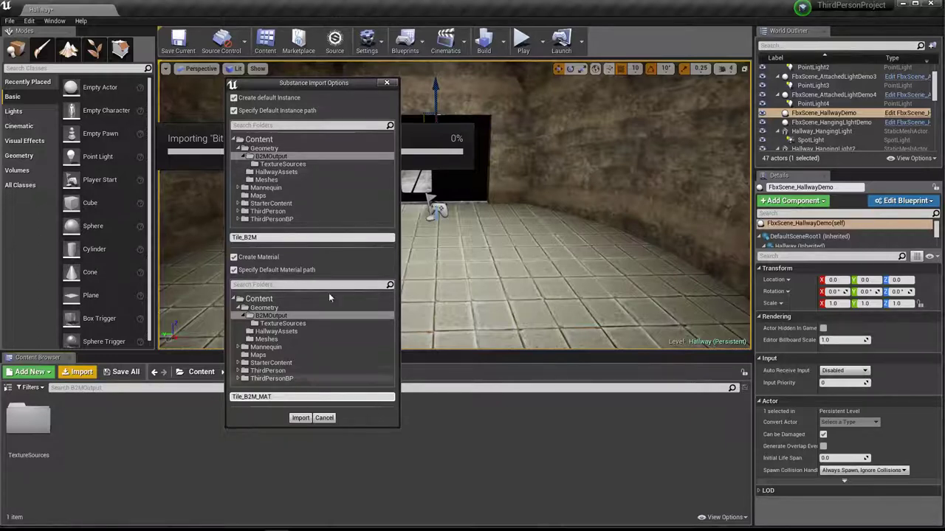
{"action": "left_click", "coordinate": [300, 418]}
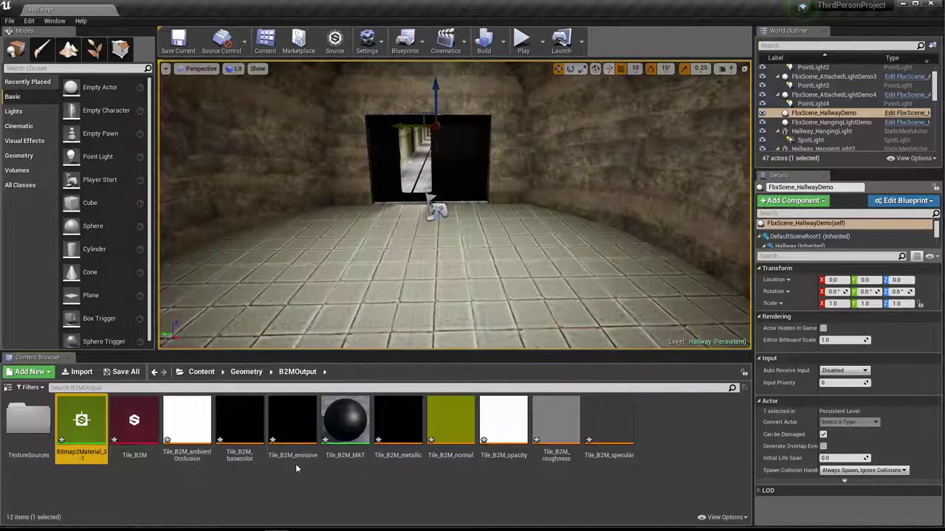
Step: Display the B2MOutput assets in columns and sort them by type
{"action": "mouse_move", "coordinate": [368, 460]}
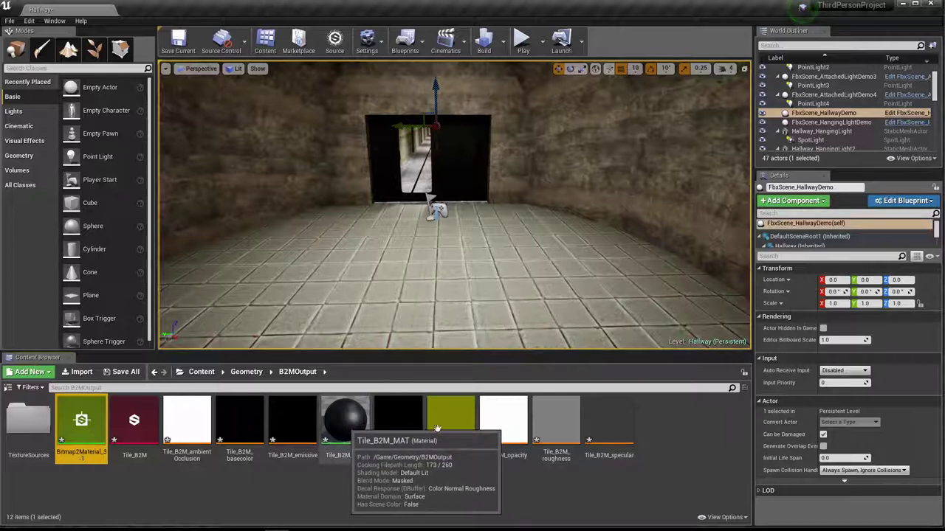
{"action": "left_click", "coordinate": [747, 518]}
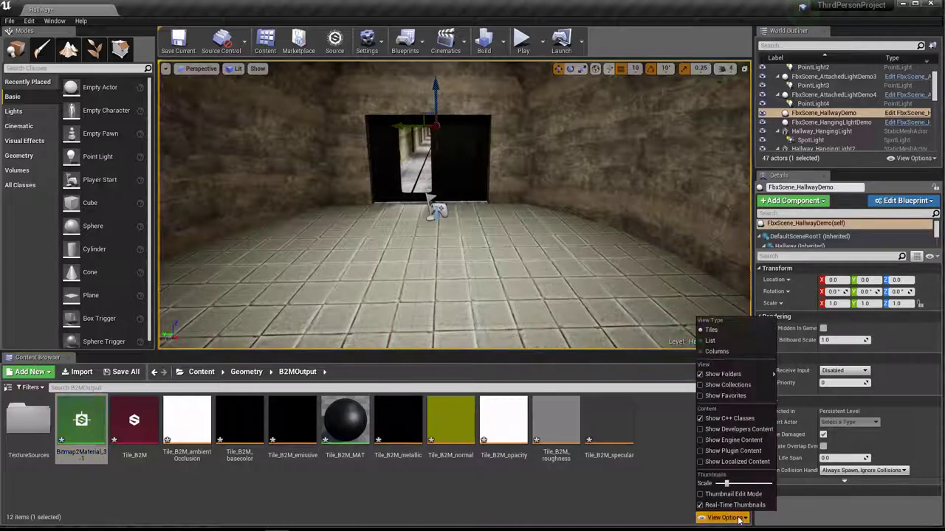
{"action": "left_click", "coordinate": [716, 353]}
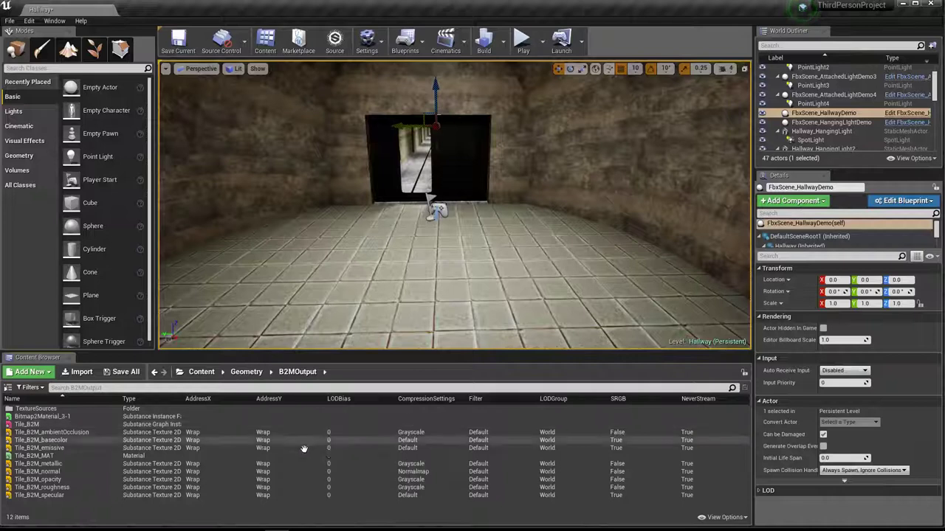
{"action": "left_click", "coordinate": [144, 398]}
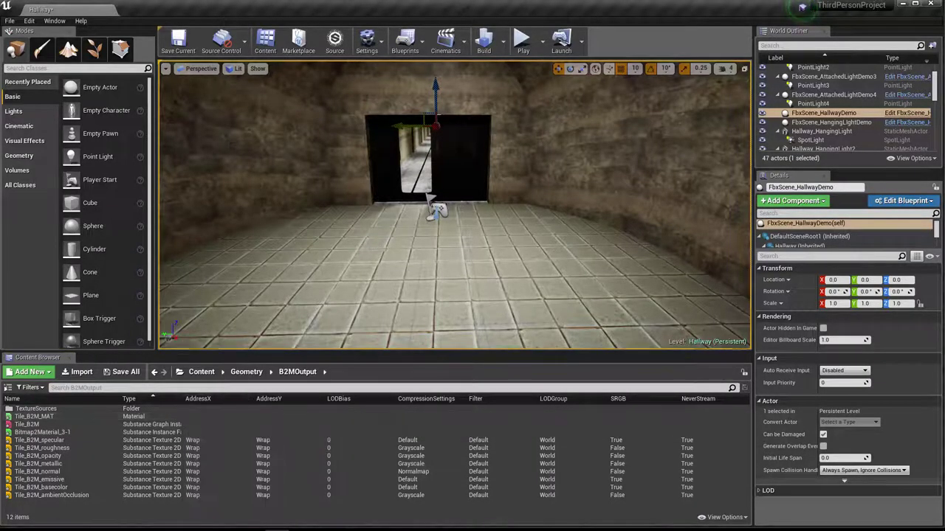
Step: Assign the Tile_B2M_MAT material to Element 0 of the hallway's Floors_11 mesh component
{"action": "left_click", "coordinate": [430, 279]}
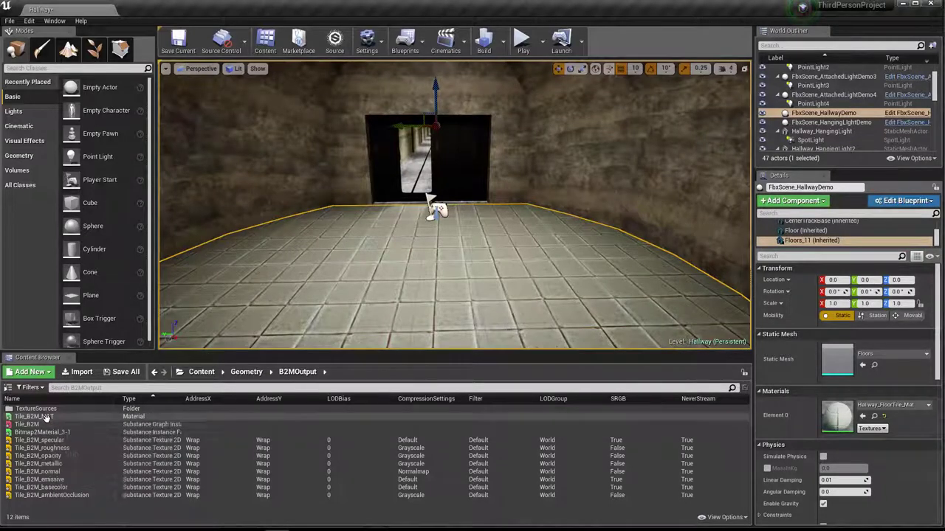
{"action": "left_click_drag", "start_coordinate": [45, 417], "coordinate": [840, 415]}
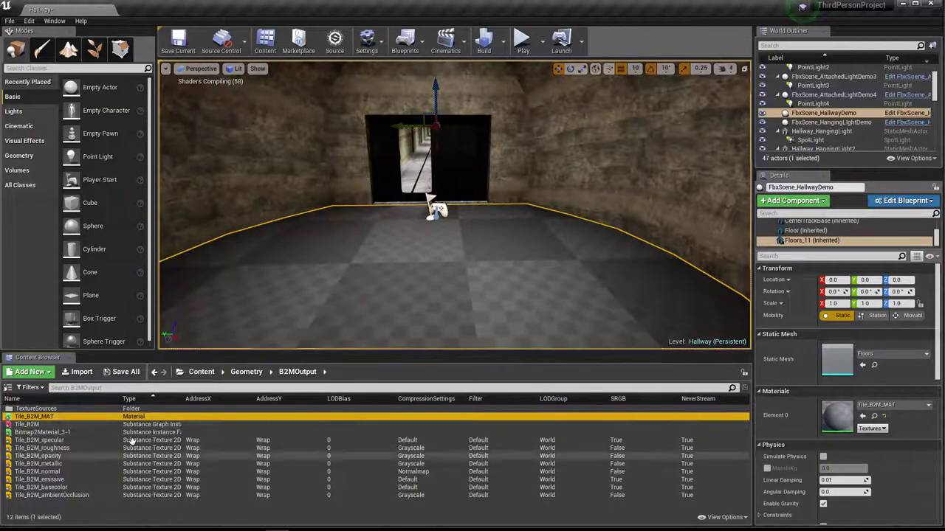
Step: Move the result node away from the texture nodes in the Tile_B2M_MAT graph, then close the material and apply its changes
{"action": "double_click", "coordinate": [43, 418]}
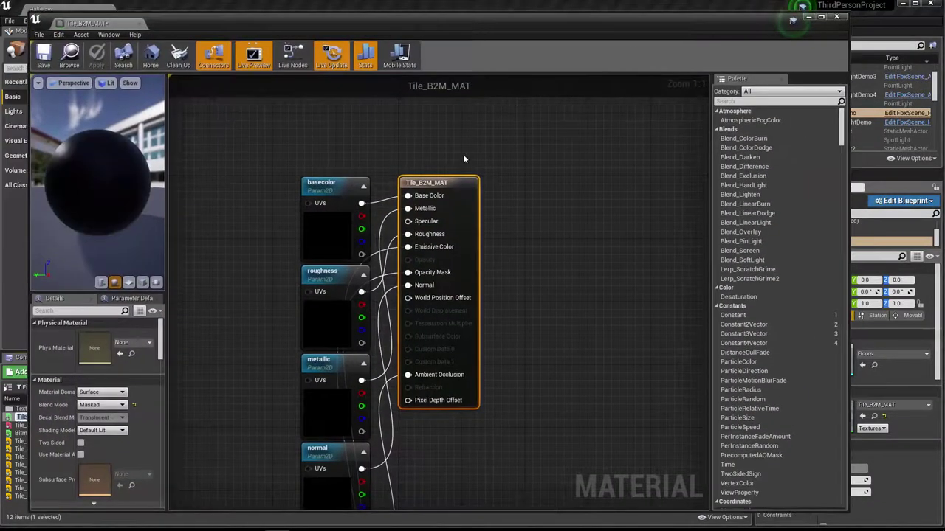
{"action": "left_click_drag", "start_coordinate": [443, 196], "coordinate": [552, 267]}
{"action": "scroll", "coordinate": [338, 435], "scroll_direction": "down", "scroll_amount": 5}
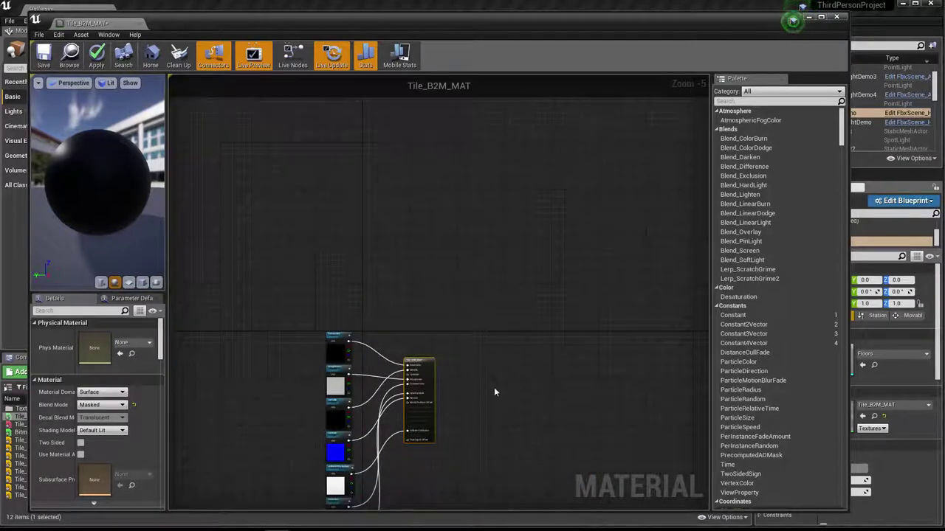
{"action": "scroll", "coordinate": [509, 369], "scroll_direction": "down", "scroll_amount": 5}
{"action": "scroll", "coordinate": [530, 342], "scroll_direction": "up", "scroll_amount": 9}
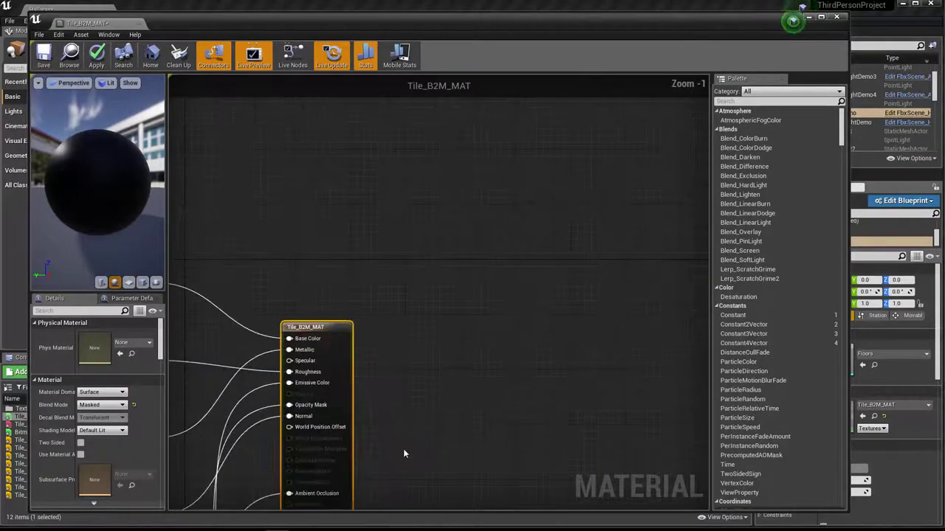
{"action": "scroll", "coordinate": [487, 392], "scroll_direction": "down", "scroll_amount": 2}
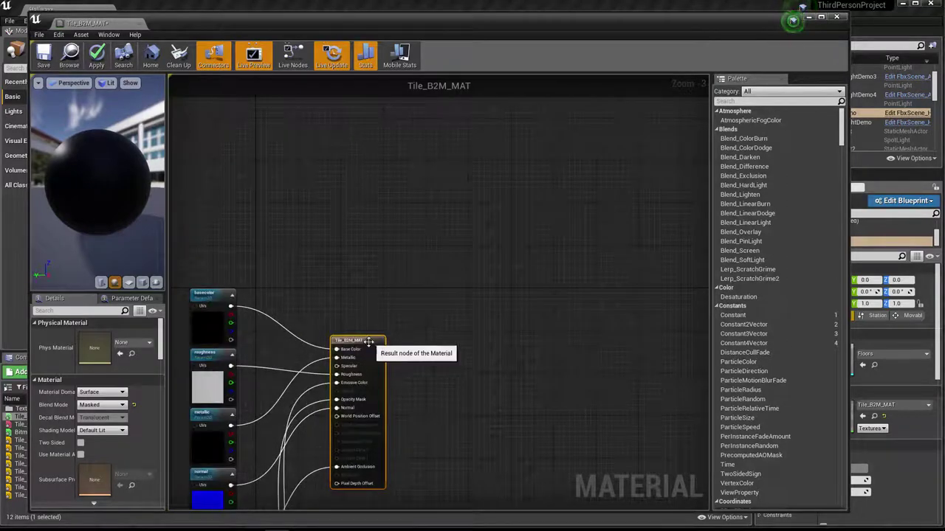
{"action": "left_click_drag", "start_coordinate": [370, 347], "coordinate": [409, 390]}
{"action": "scroll", "coordinate": [441, 358], "scroll_direction": "down", "scroll_amount": 2}
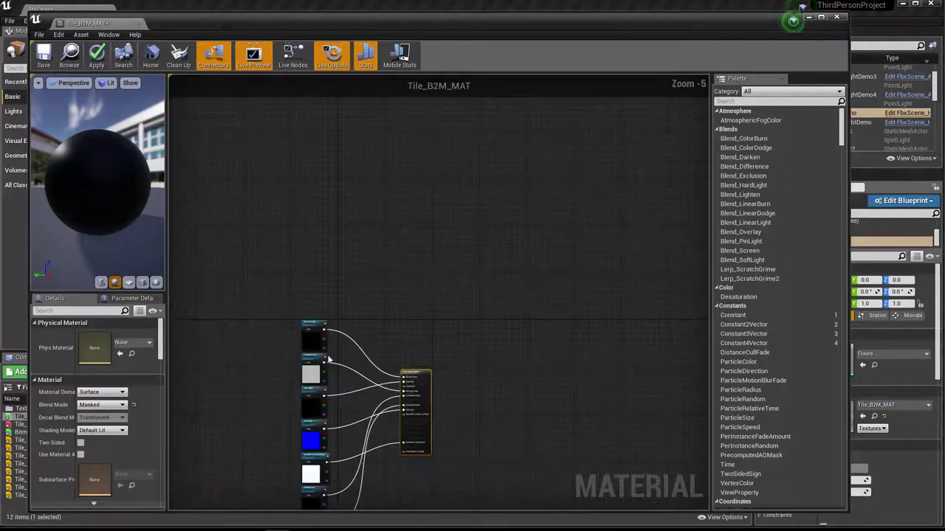
{"action": "left_click", "coordinate": [836, 17]}
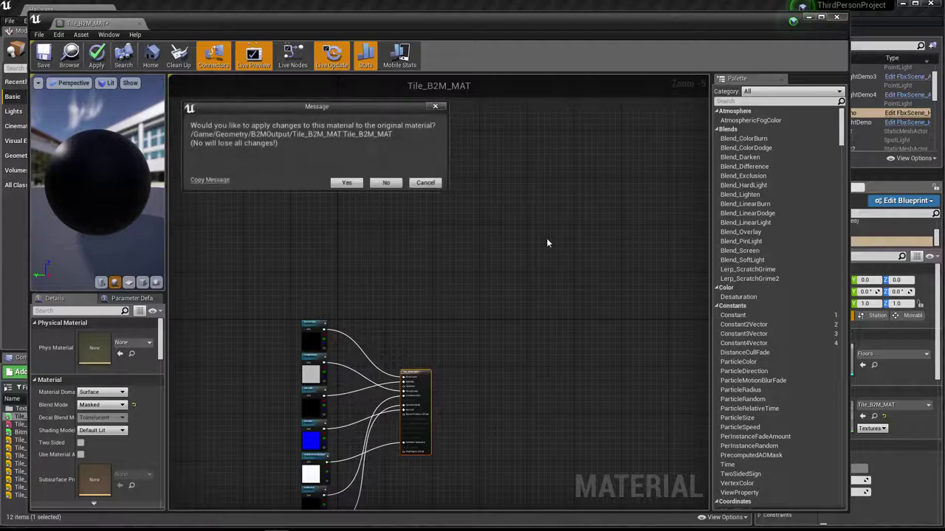
{"action": "left_click", "coordinate": [346, 184]}
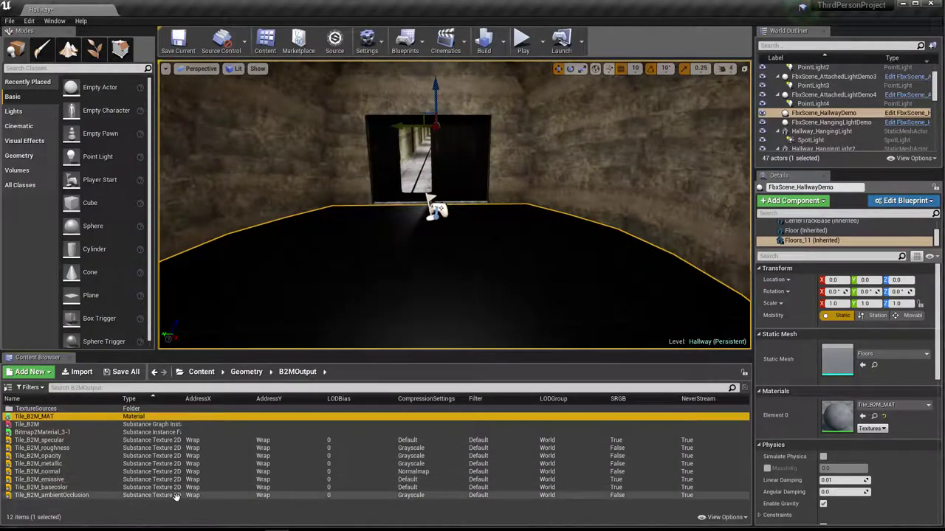
Step: Open the Tile_B2M substance graph instance and narrow its window so it sits beside the level viewport
{"action": "left_click", "coordinate": [27, 426]}
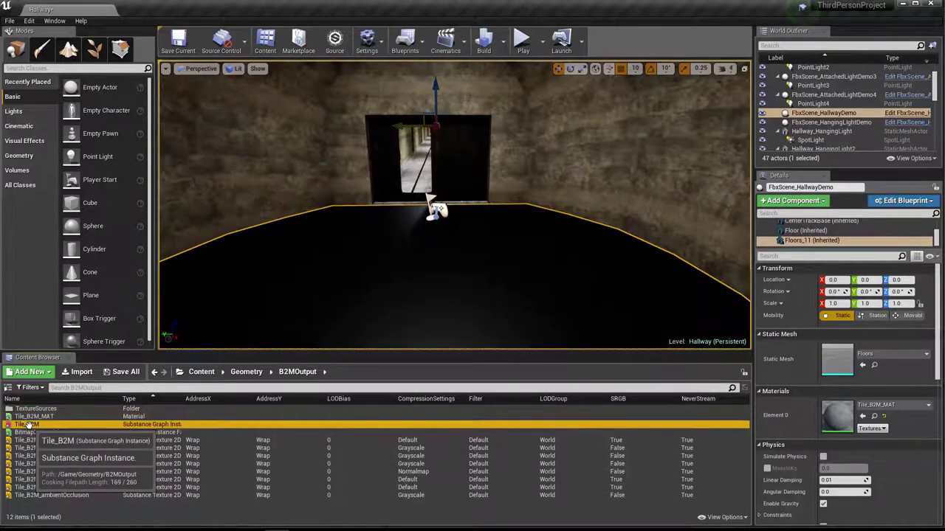
{"action": "double_click", "coordinate": [27, 425]}
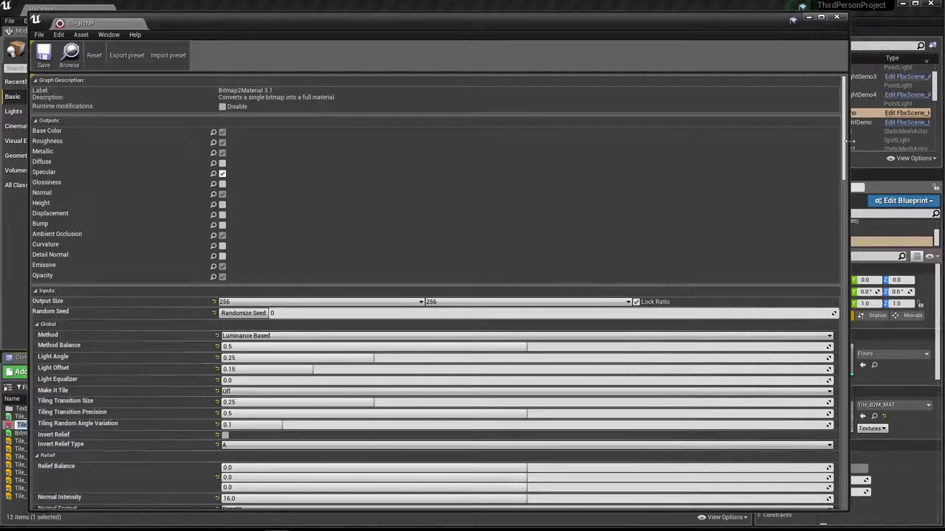
{"action": "left_click_drag", "start_coordinate": [844, 142], "coordinate": [834, 85]}
{"action": "left_click_drag", "start_coordinate": [620, 20], "coordinate": [730, 17]}
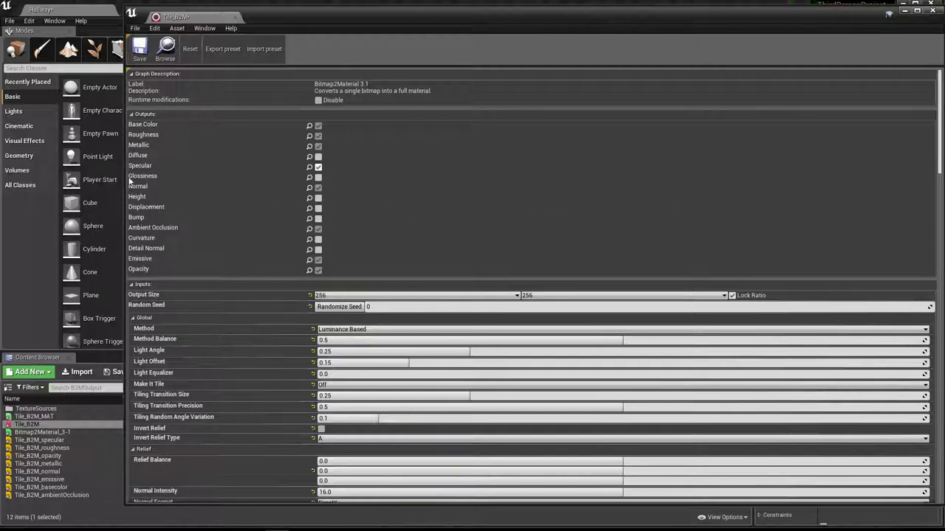
{"action": "left_click_drag", "start_coordinate": [123, 179], "coordinate": [755, 193]}
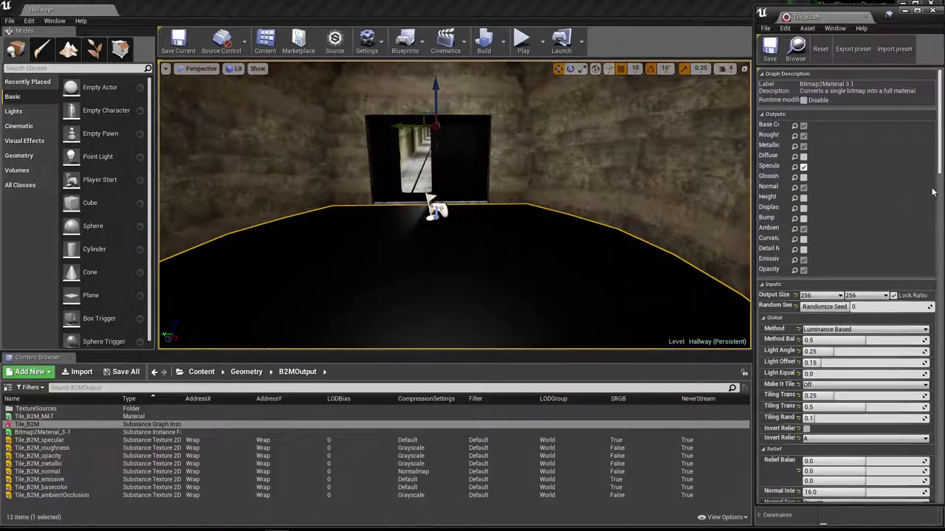
Step: Set the Main Input image of Tile_B2M to the hallway floor tile color image, widening the window to read the input labels
{"action": "left_click_drag", "start_coordinate": [939, 153], "coordinate": [936, 450]}
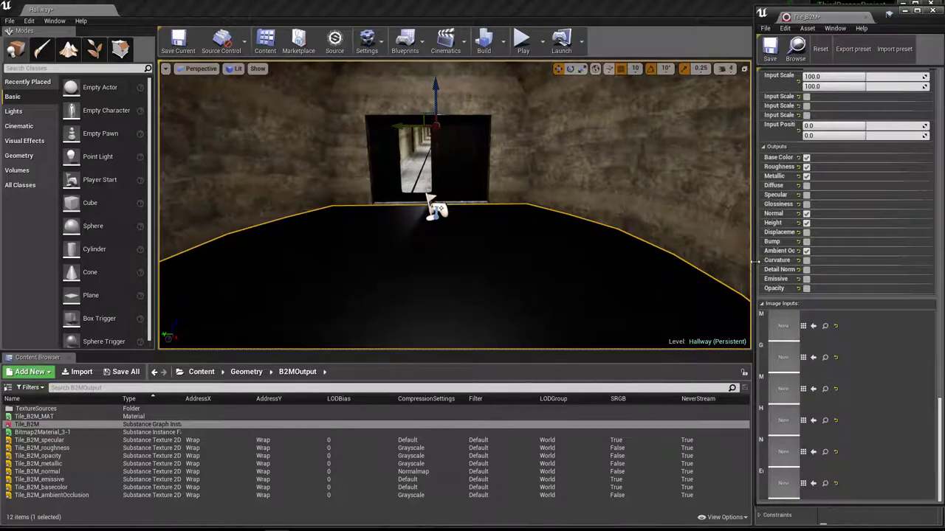
{"action": "left_click_drag", "start_coordinate": [756, 262], "coordinate": [550, 251]}
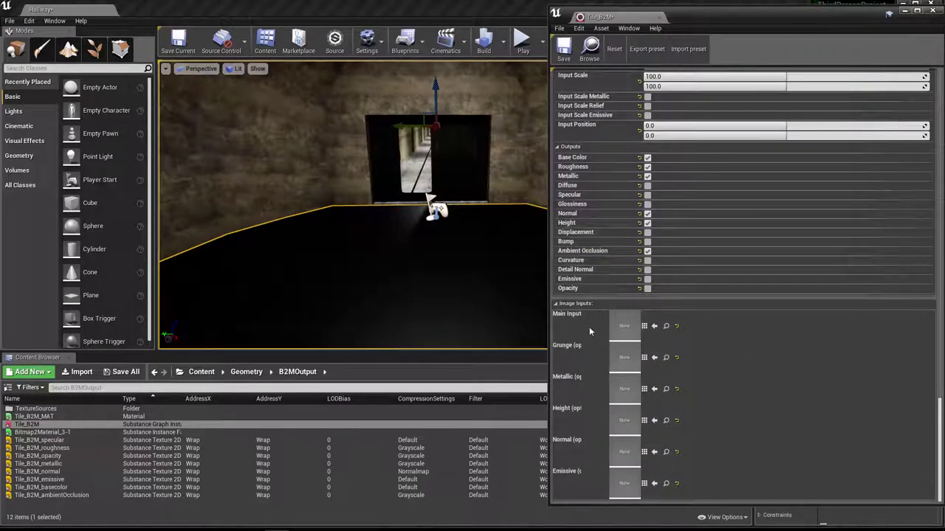
{"action": "left_click", "coordinate": [644, 330]}
{"action": "scroll", "coordinate": [792, 237], "scroll_direction": "down", "scroll_amount": 3}
{"action": "scroll", "coordinate": [792, 236], "scroll_direction": "down", "scroll_amount": 2}
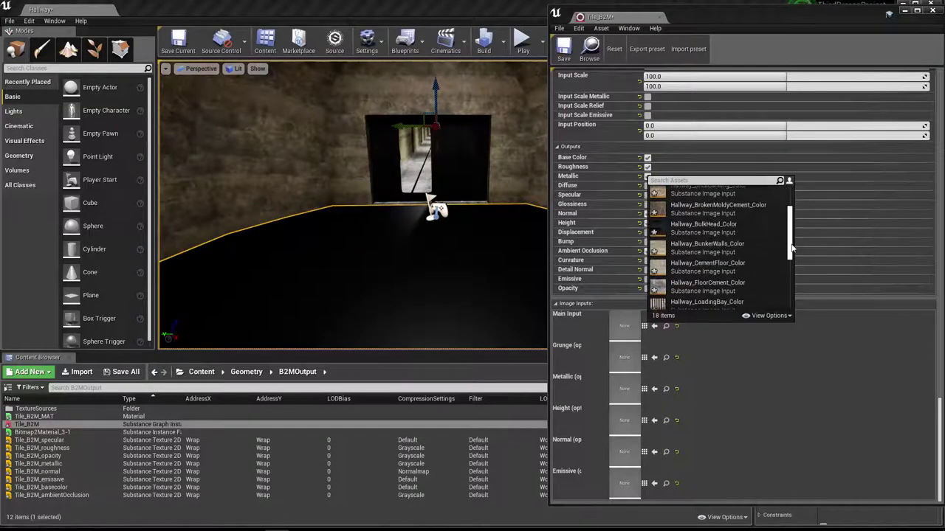
{"action": "left_click", "coordinate": [656, 265]}
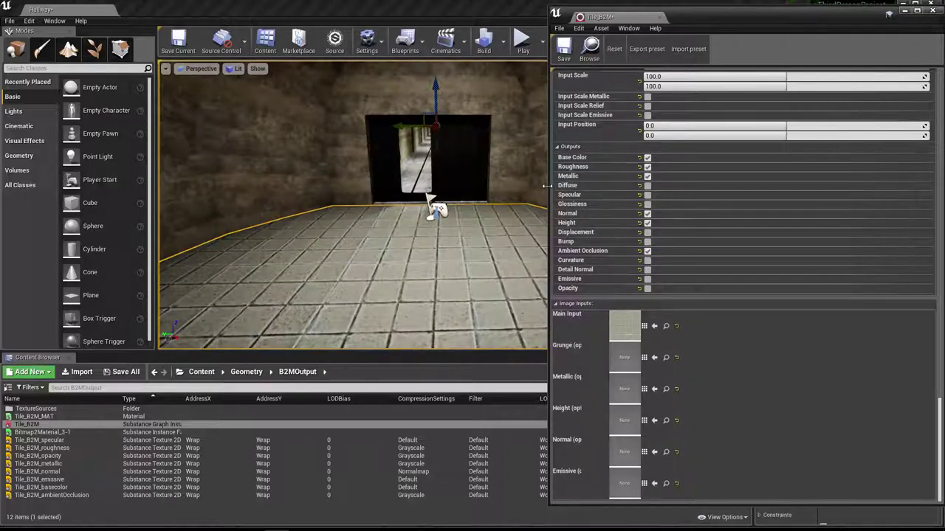
Step: Narrow the Tile_B2M window to uncover the viewport and examine the tiled hallway floor from a steeper downward angle
{"action": "left_click_drag", "start_coordinate": [547, 186], "coordinate": [752, 195]}
{"action": "left_click", "coordinate": [803, 326]}
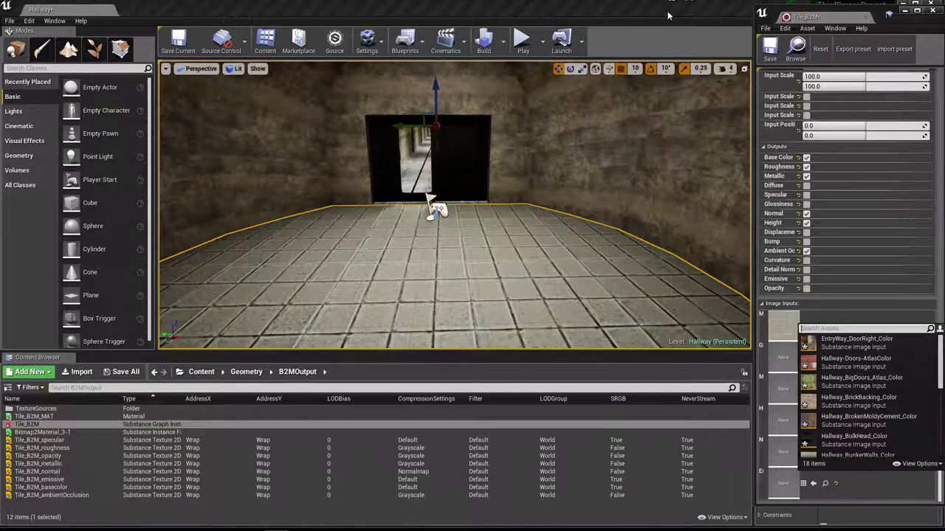
{"action": "left_click", "coordinate": [780, 333]}
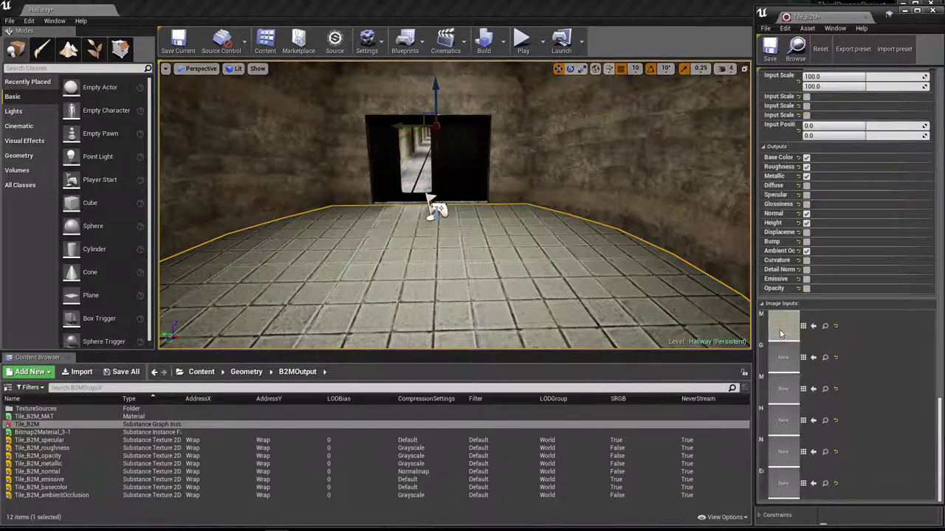
{"action": "right_click_drag", "start_coordinate": [468, 270], "coordinate": [470, 303]}
{"action": "scroll", "coordinate": [880, 262], "scroll_direction": "up", "scroll_amount": 5}
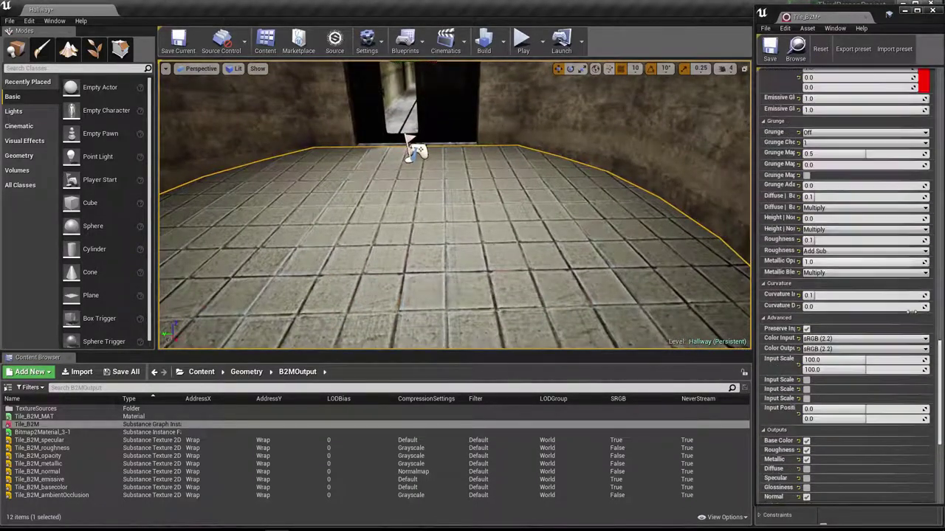
Step: Set Make It Tile to Edges Quincunx and turn on Invert Relief in the Tile_B2M global inputs
{"action": "left_click_drag", "start_coordinate": [942, 361], "coordinate": [942, 91]}
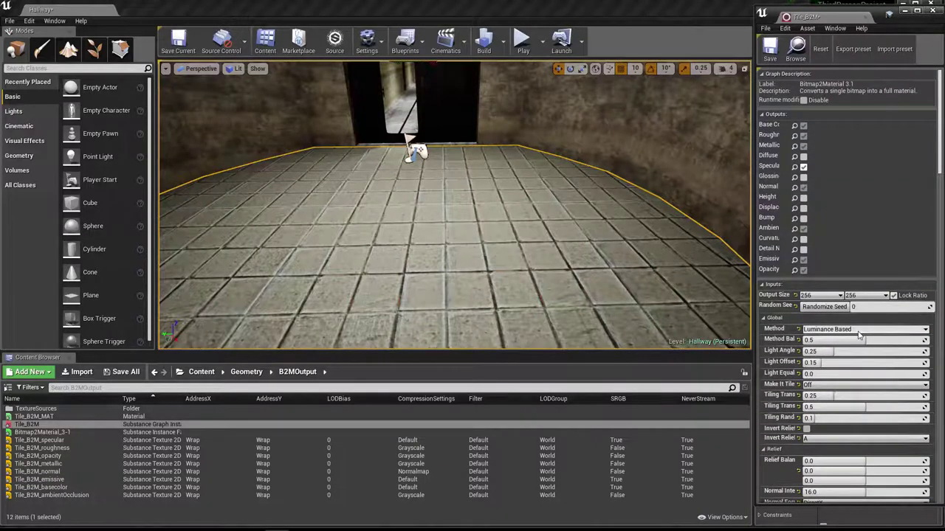
{"action": "scroll", "coordinate": [859, 335], "scroll_direction": "down", "scroll_amount": 1}
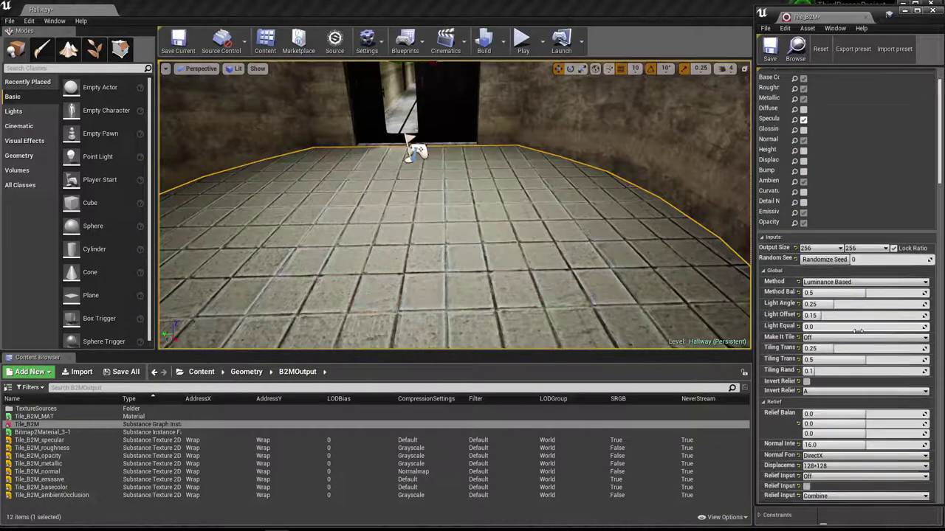
{"action": "left_click", "coordinate": [814, 338]}
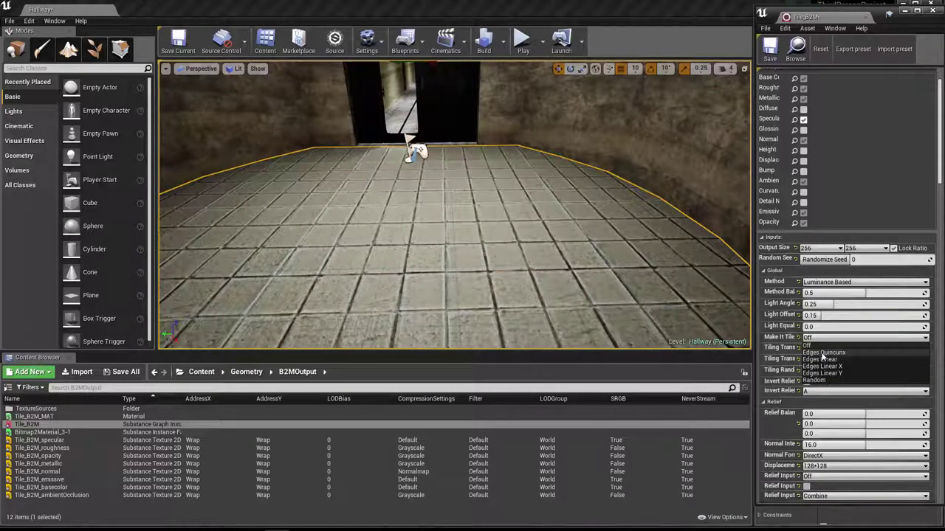
{"action": "left_click", "coordinate": [821, 354]}
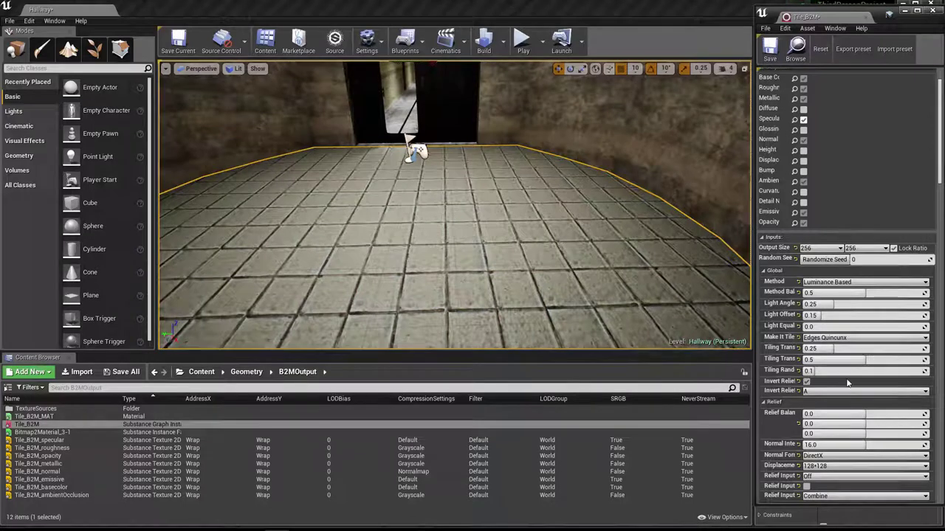
Step: Lower the Roughness value of Tile_B2M to about 0.206 and inspect the floor's shine in the level viewport
{"action": "scroll", "coordinate": [820, 376], "scroll_direction": "down", "scroll_amount": 3}
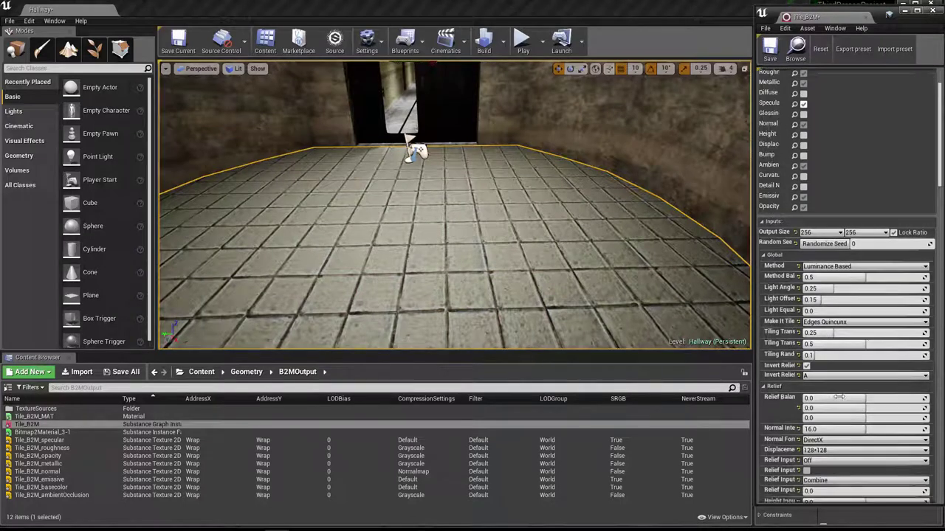
{"action": "scroll", "coordinate": [871, 376], "scroll_direction": "down", "scroll_amount": 5}
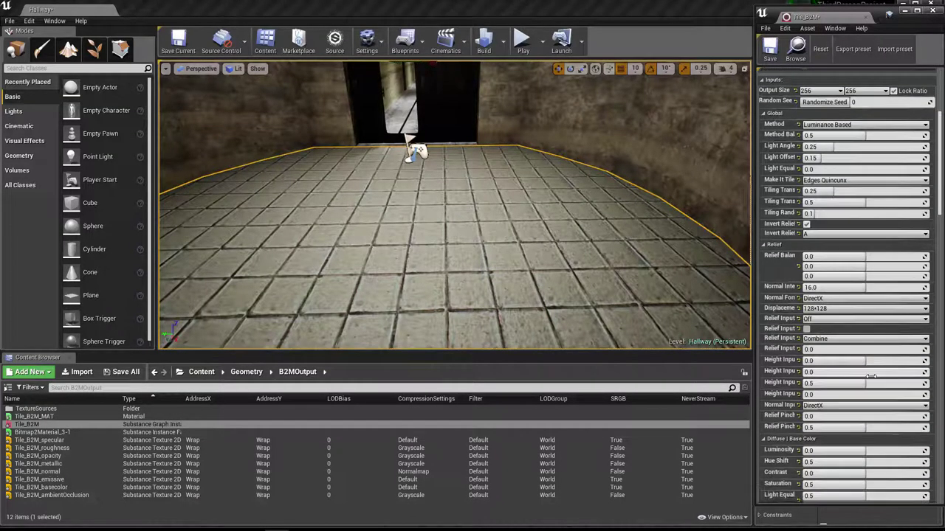
{"action": "scroll", "coordinate": [871, 376], "scroll_direction": "down", "scroll_amount": 2}
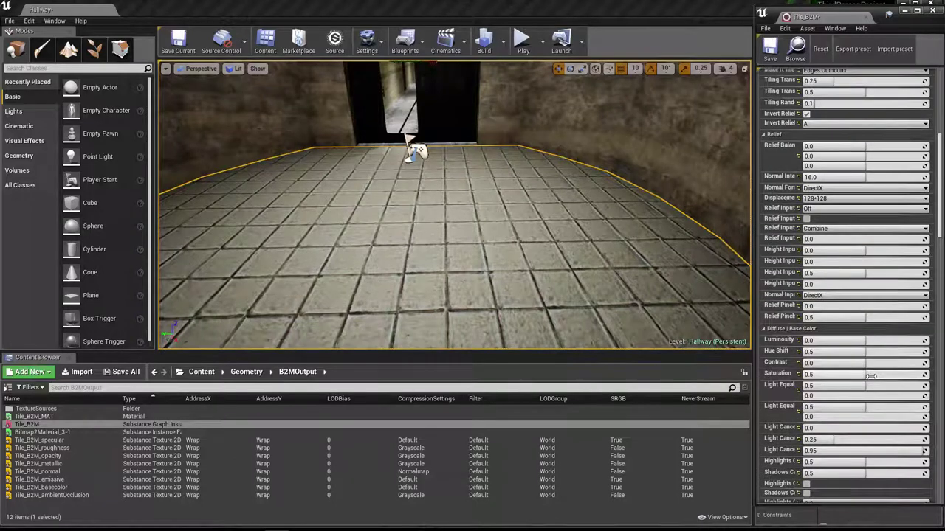
{"action": "scroll", "coordinate": [871, 377], "scroll_direction": "down", "scroll_amount": 8}
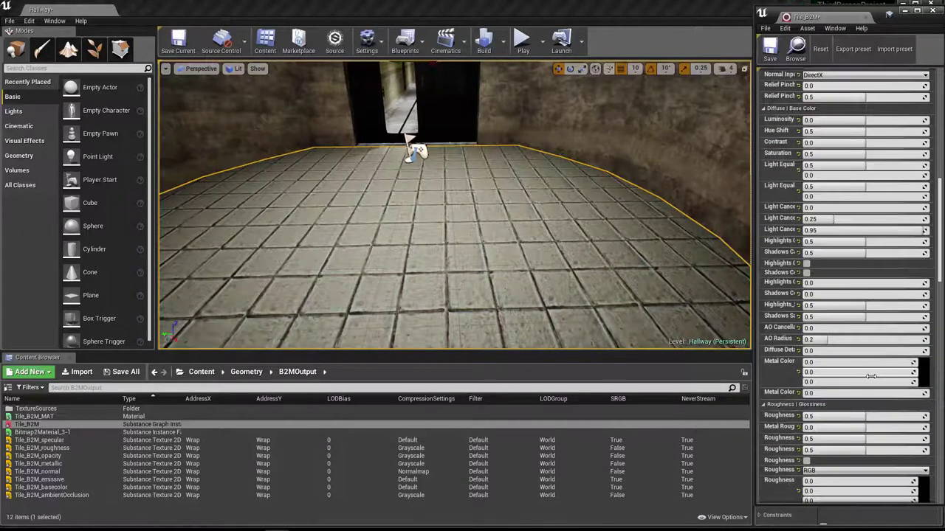
{"action": "left_click_drag", "start_coordinate": [856, 417], "coordinate": [826, 416]}
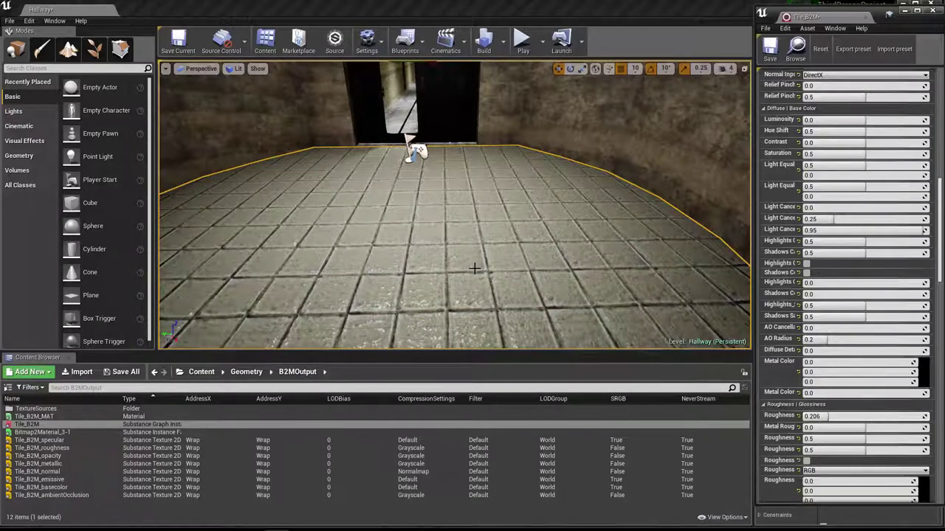
{"action": "right_click_drag", "start_coordinate": [474, 268], "coordinate": [494, 275]}
Step: Turn Grunge on for Tile_B2M with grunge choice 1 and reduce the first Grunge Map value to about 0.187
{"action": "scroll", "coordinate": [857, 253], "scroll_direction": "down", "scroll_amount": 10}
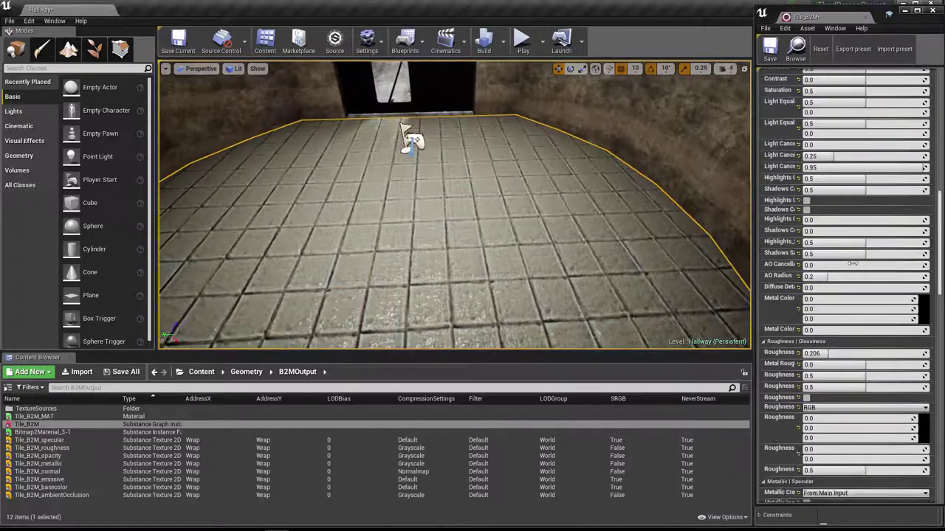
{"action": "scroll", "coordinate": [854, 287], "scroll_direction": "down", "scroll_amount": 5}
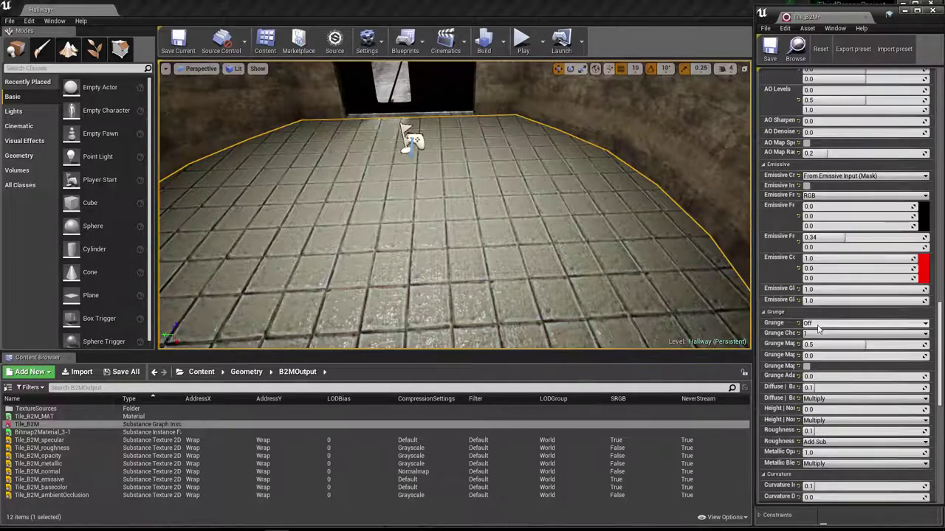
{"action": "left_click", "coordinate": [818, 326]}
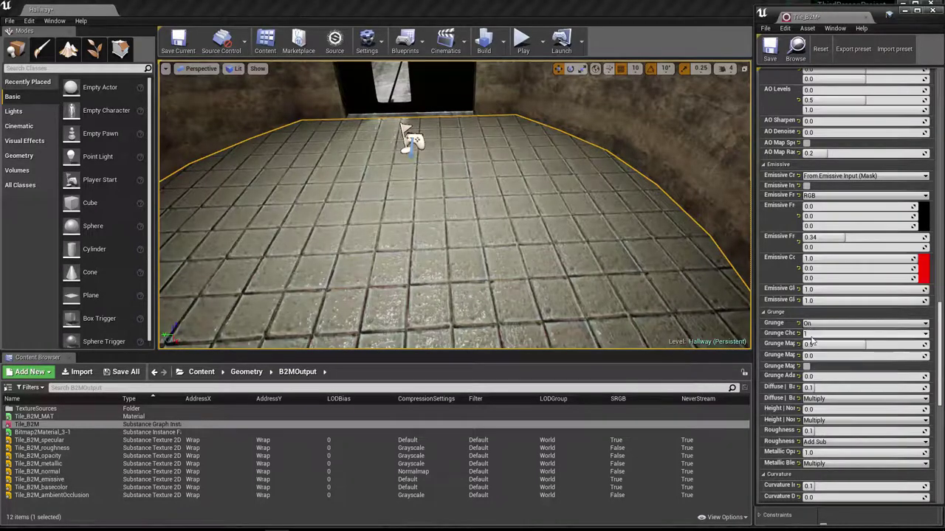
{"action": "left_click", "coordinate": [812, 339]}
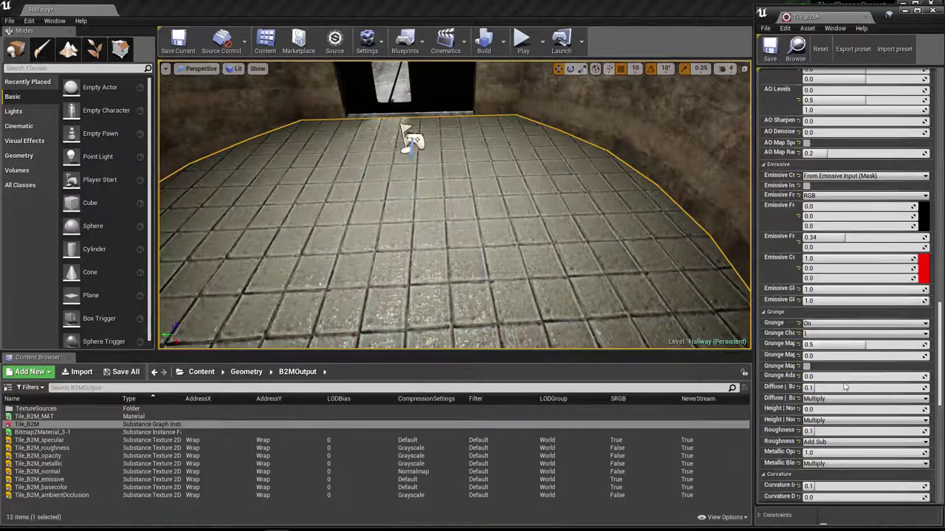
{"action": "left_click_drag", "start_coordinate": [865, 344], "coordinate": [816, 344]}
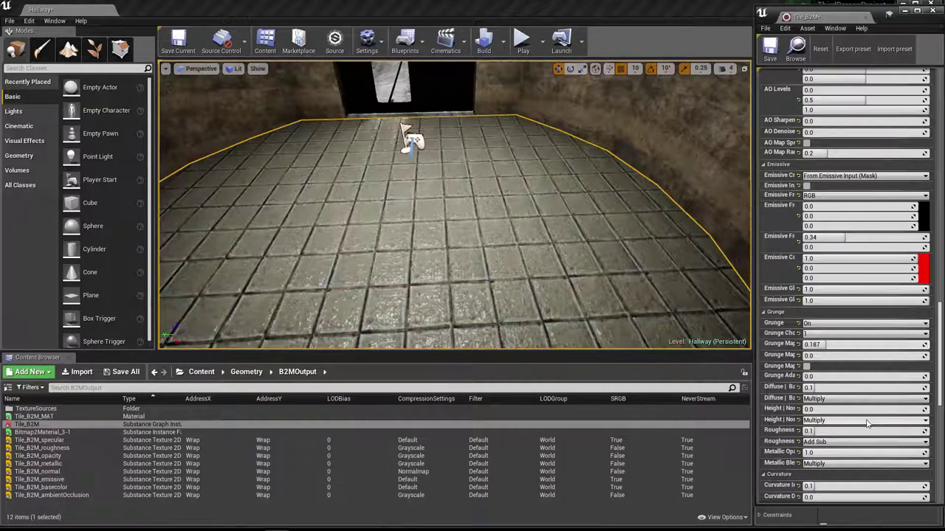
{"action": "scroll", "coordinate": [834, 329], "scroll_direction": "up", "scroll_amount": 10}
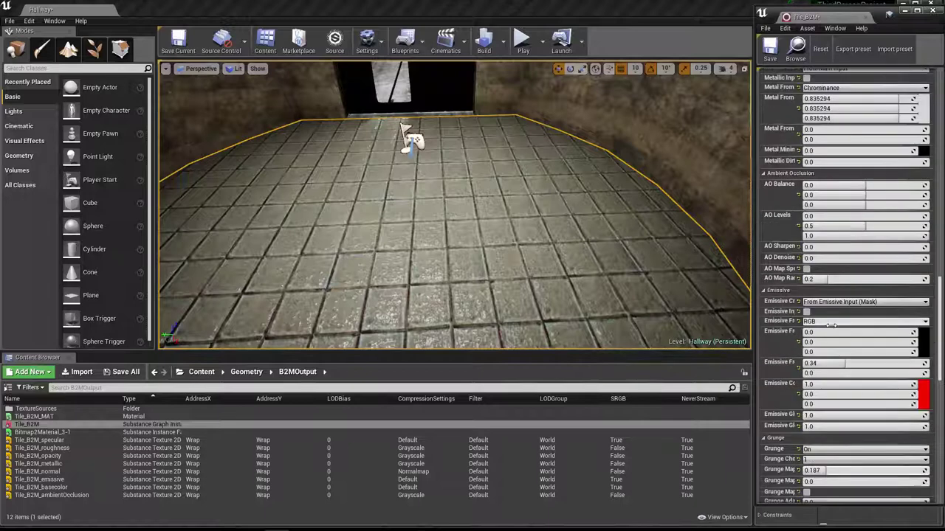
{"action": "scroll", "coordinate": [834, 328], "scroll_direction": "up", "scroll_amount": 10}
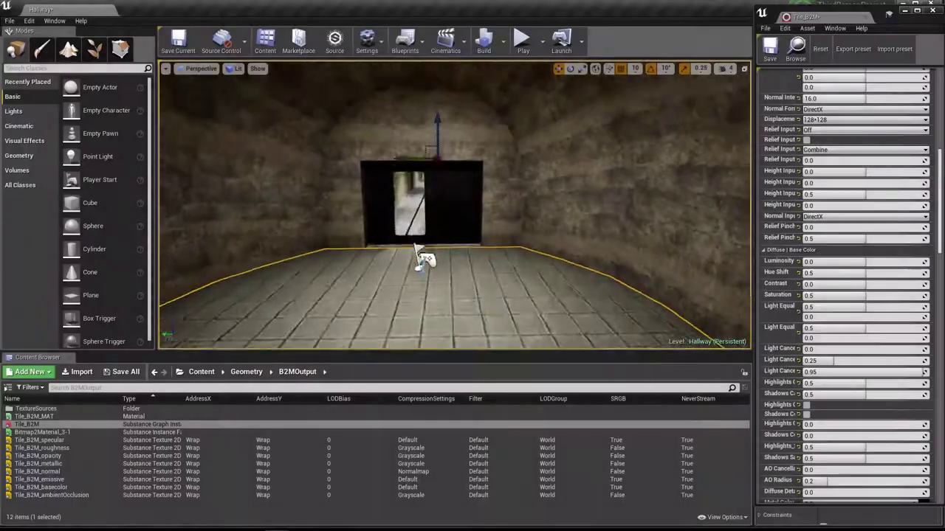
Step: Create a Bitmap2Material 3.1 graph instance from Bitmap2Material_3-1, with instance path B2MOutput and instance name Dome_B2M
{"action": "right_click_drag", "start_coordinate": [553, 221], "coordinate": [537, 245]}
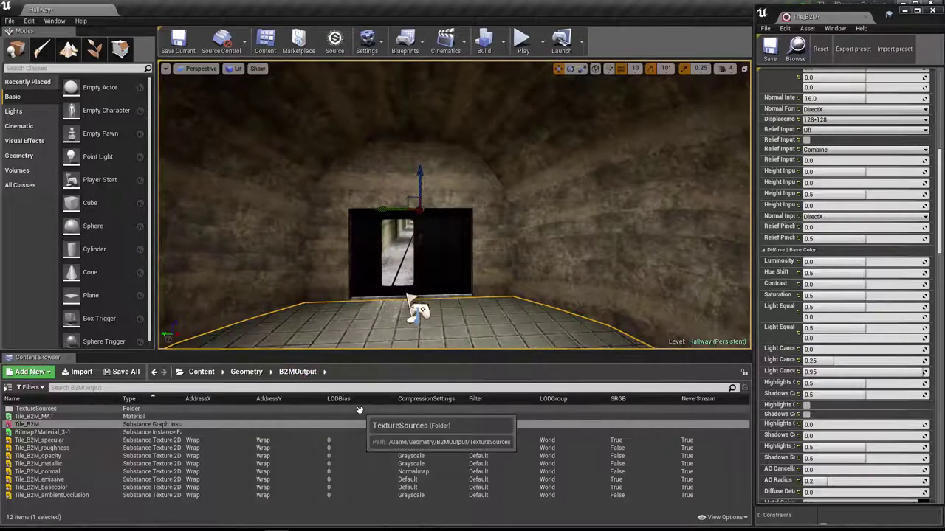
{"action": "left_click", "coordinate": [50, 433]}
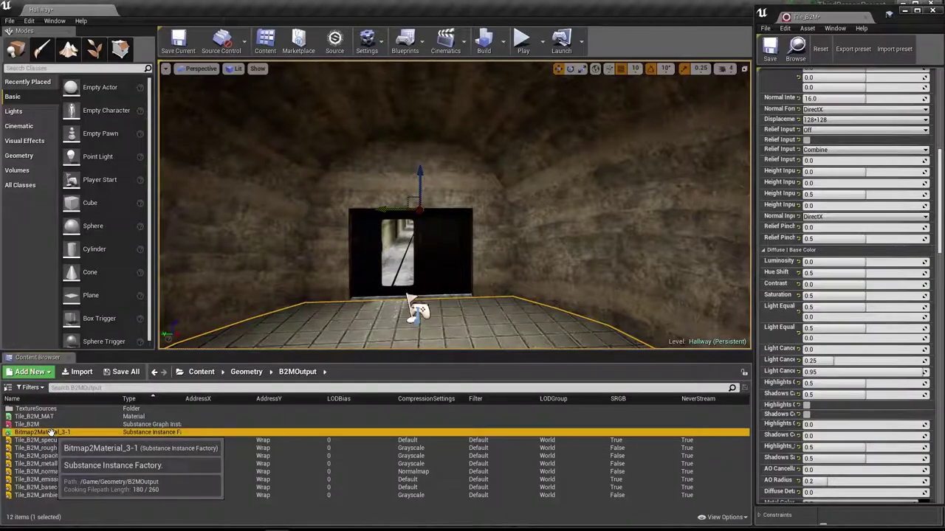
{"action": "right_click", "coordinate": [50, 433]}
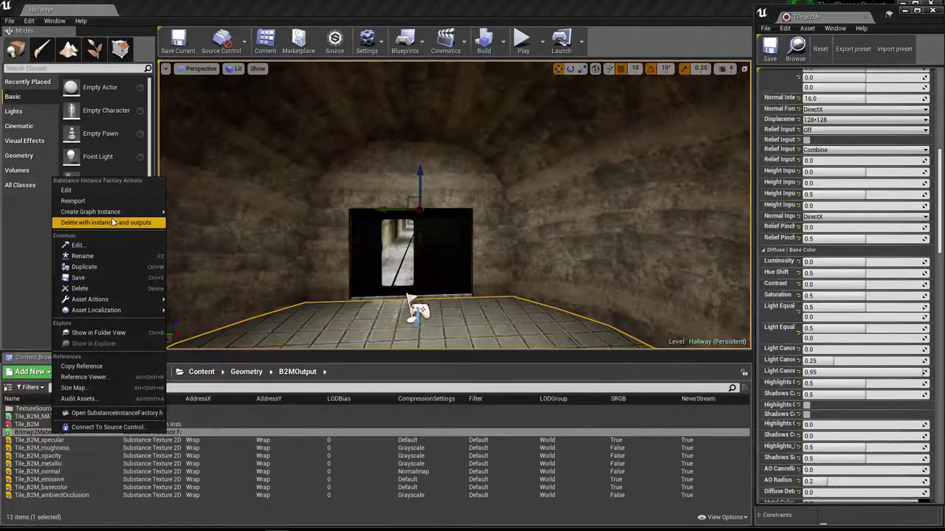
{"action": "mouse_move", "coordinate": [113, 216]}
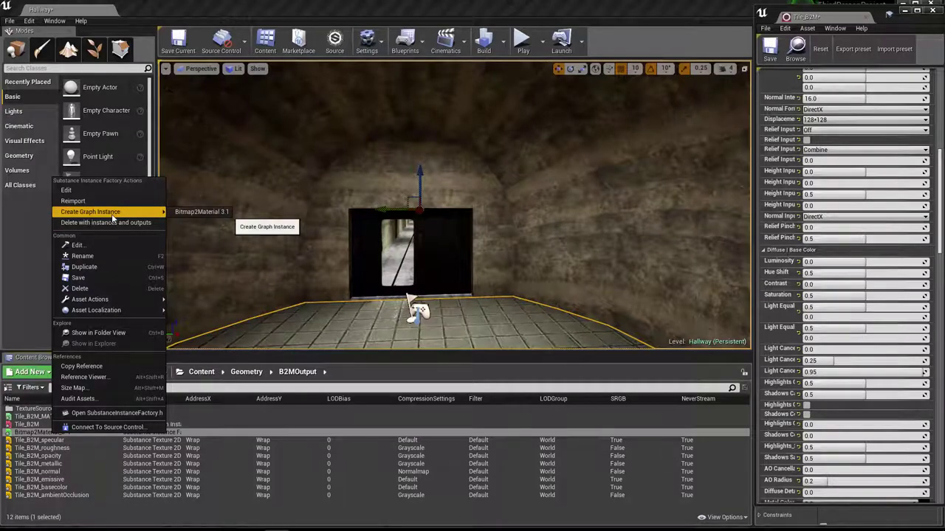
{"action": "left_click", "coordinate": [203, 213]}
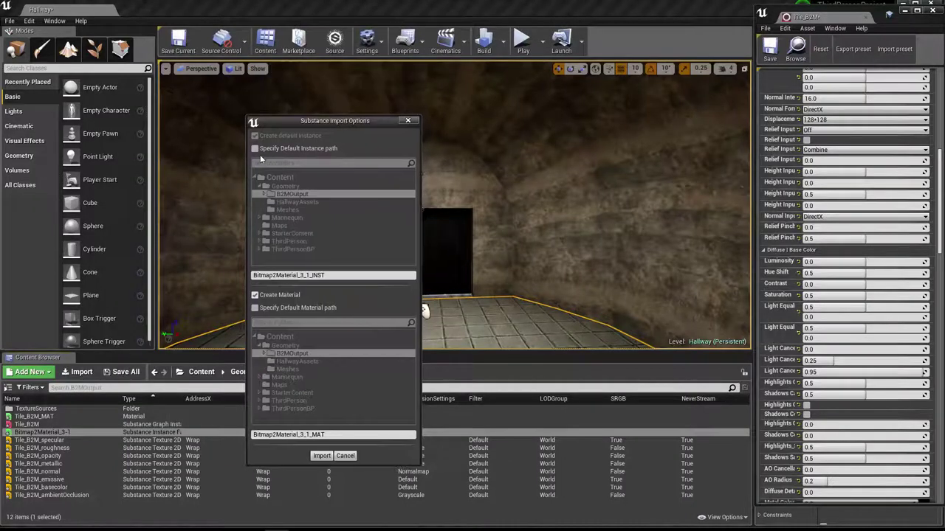
{"action": "left_click", "coordinate": [255, 148]}
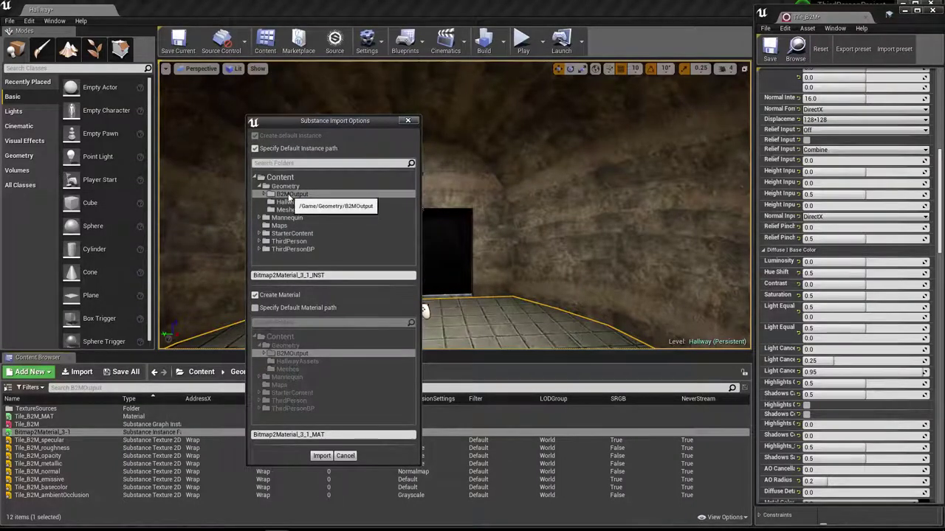
{"action": "double_click", "coordinate": [291, 193]}
{"action": "left_click", "coordinate": [314, 274]}
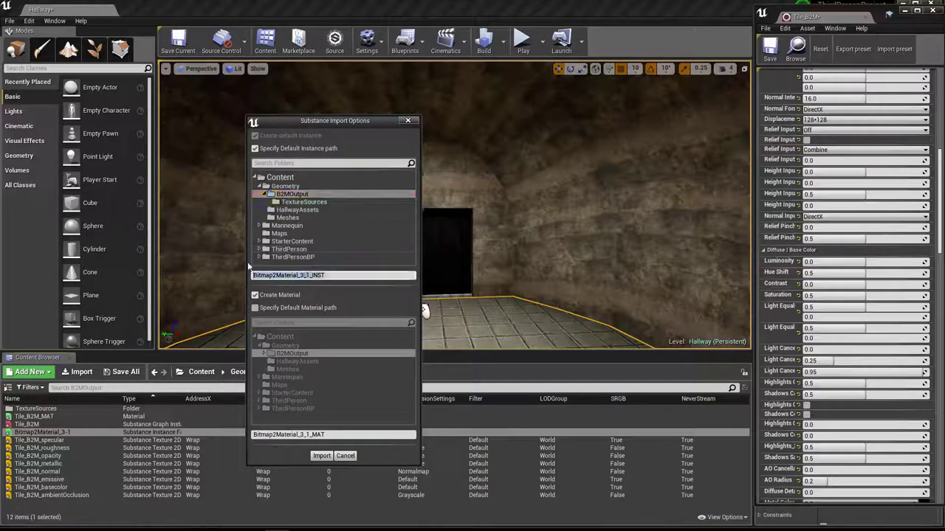
{"action": "type", "text": "Dome_B2M"}
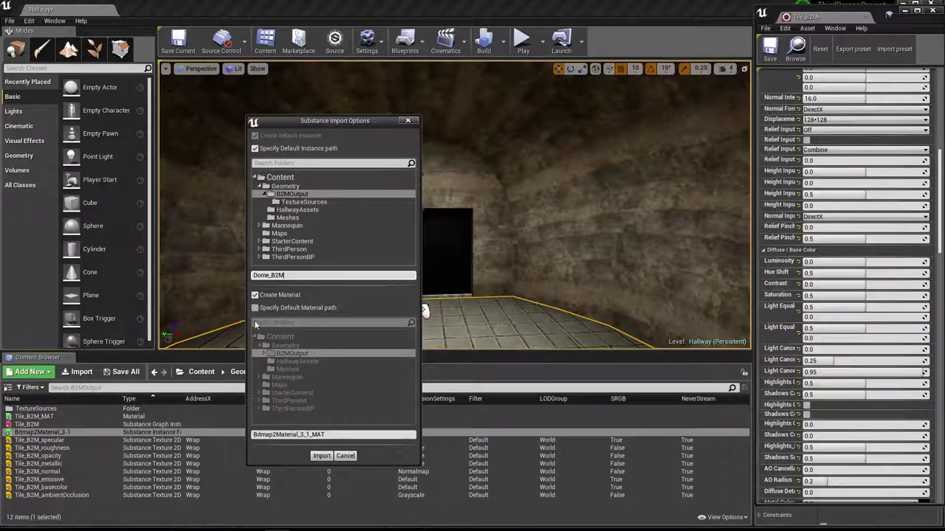
Step: Specify B2MOutput as the material path, name the material Dome_B2M_Mat and import the new instance
{"action": "left_click", "coordinate": [255, 308]}
{"action": "left_click", "coordinate": [292, 354]}
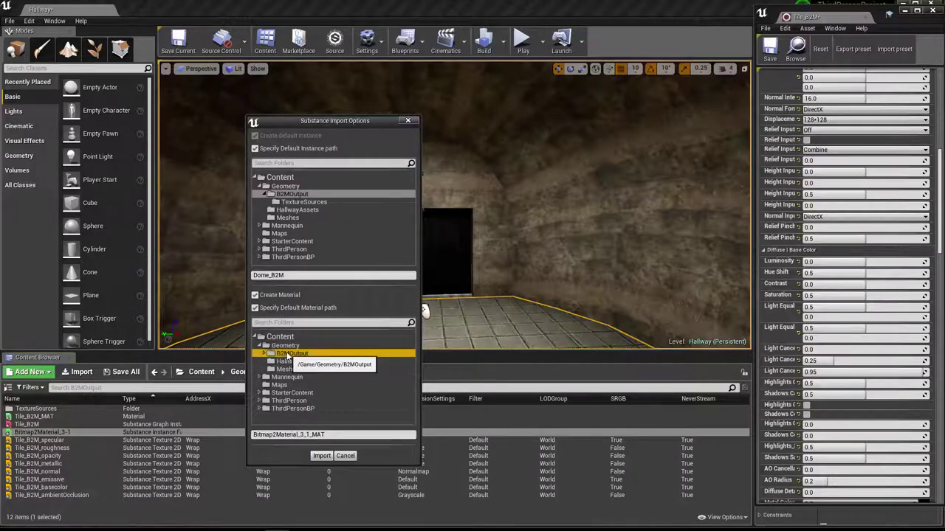
{"action": "left_click", "coordinate": [309, 435]}
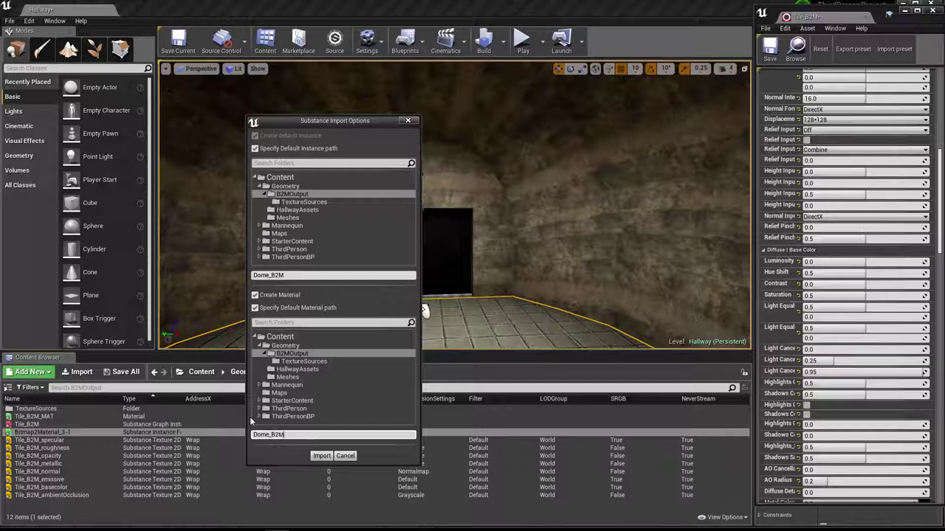
{"action": "left_click", "coordinate": [322, 456]}
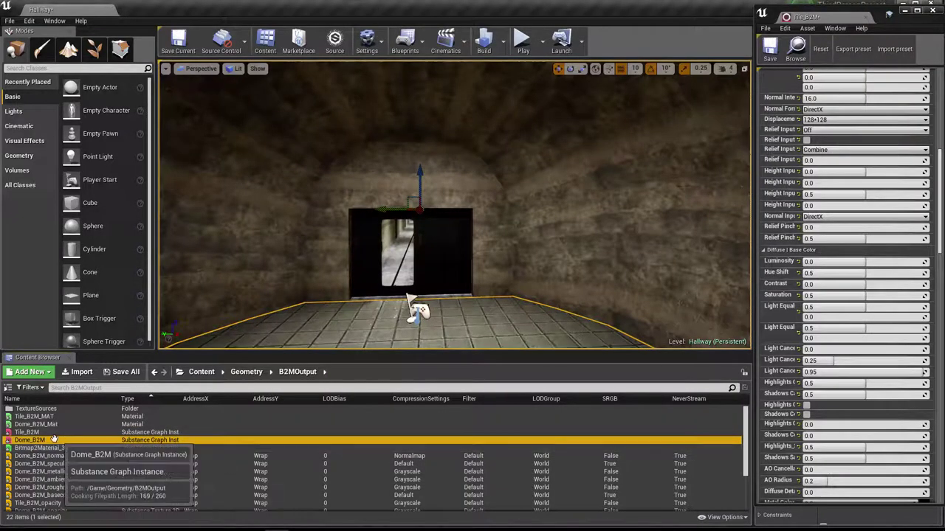
Step: Look through the generated Dome_B2M assets in B2MOutput and save all modified content
{"action": "scroll", "coordinate": [74, 450], "scroll_direction": "down", "scroll_amount": 3}
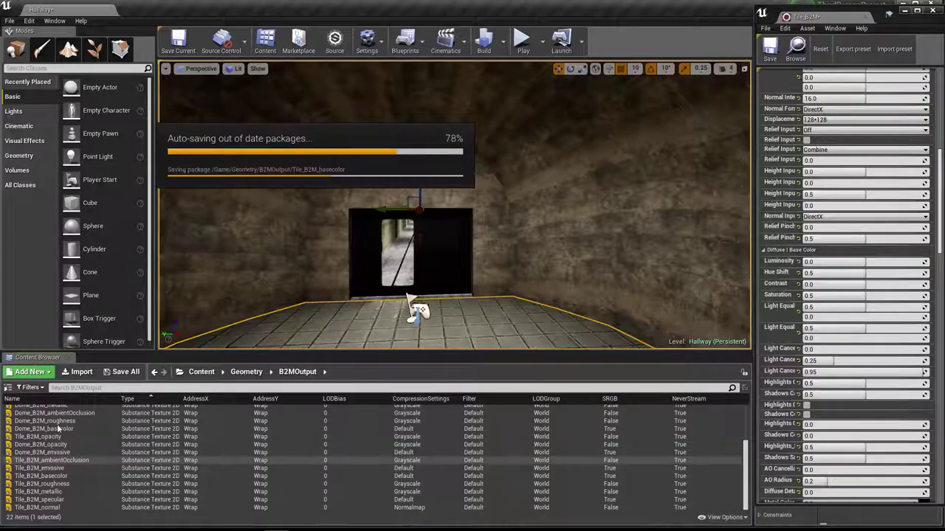
{"action": "scroll", "coordinate": [161, 437], "scroll_direction": "up", "scroll_amount": 3}
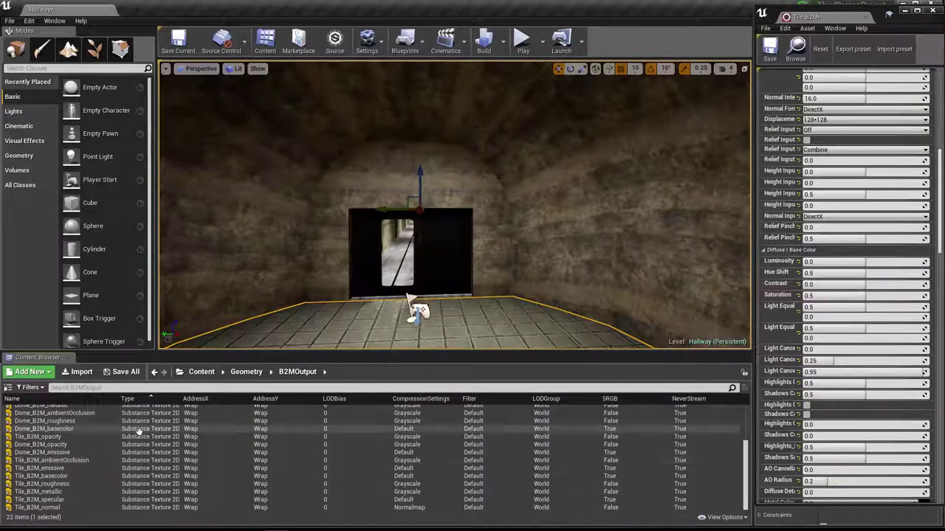
{"action": "left_click", "coordinate": [123, 372]}
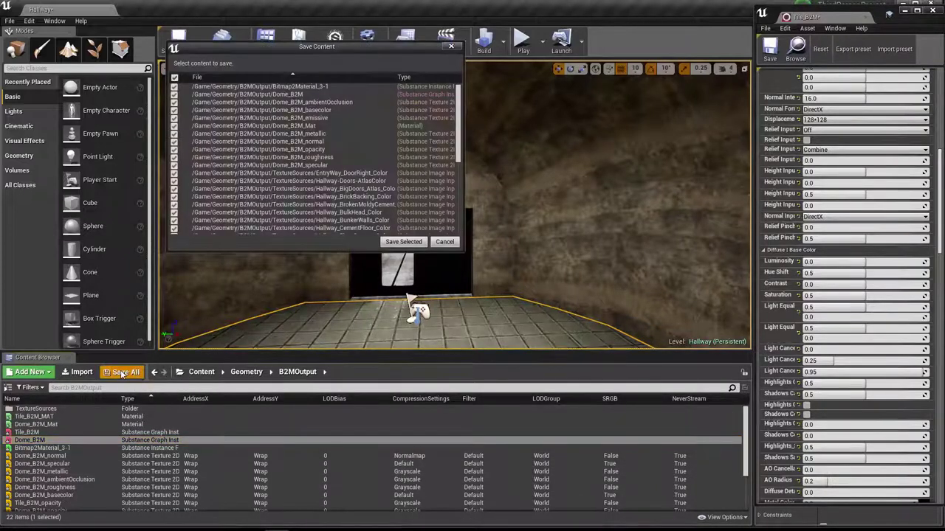
{"action": "left_click", "coordinate": [403, 241]}
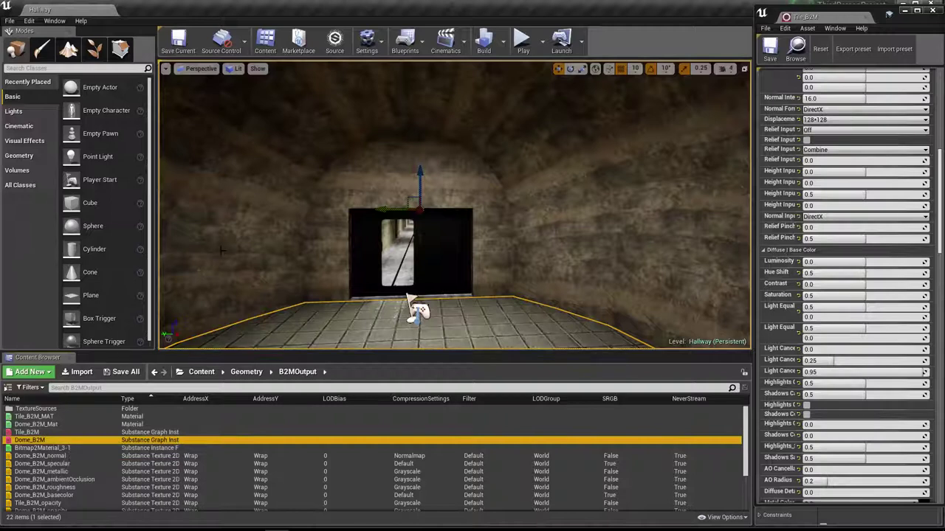
Step: Close the Tile_B2M window, open the entry dome's Hallway_RawCement_Mat material and place its Texture Sample node apart from the result node
{"action": "left_click", "coordinate": [410, 299]}
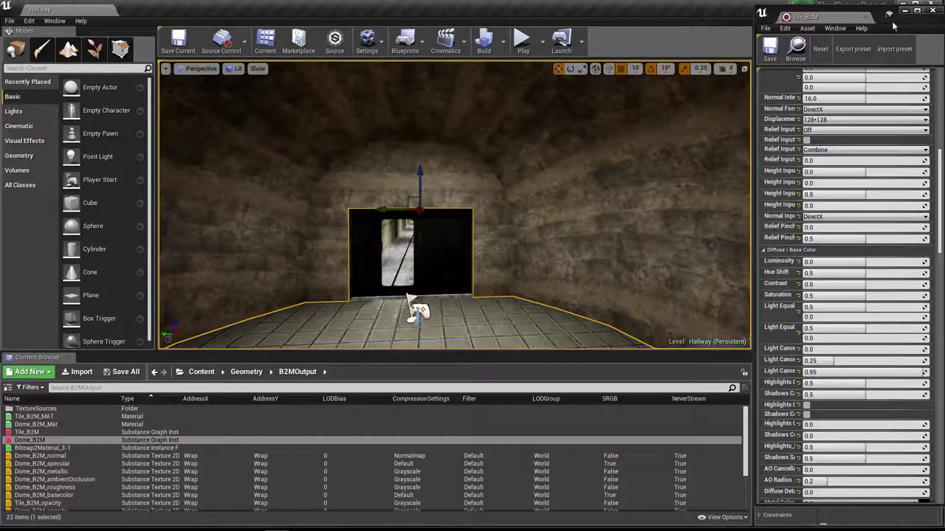
{"action": "left_click", "coordinate": [932, 10]}
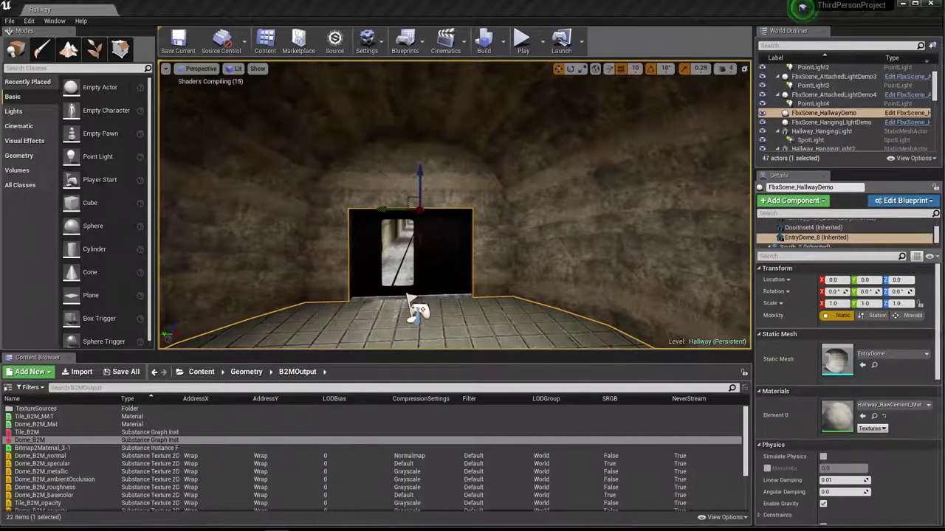
{"action": "double_click", "coordinate": [836, 415]}
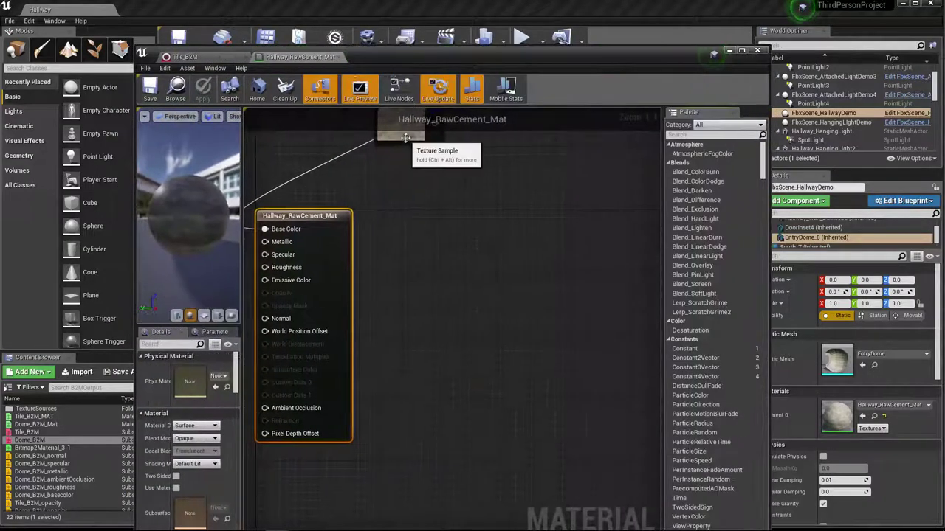
{"action": "left_click_drag", "start_coordinate": [405, 137], "coordinate": [280, 271]}
{"action": "left_click_drag", "start_coordinate": [313, 241], "coordinate": [472, 264]}
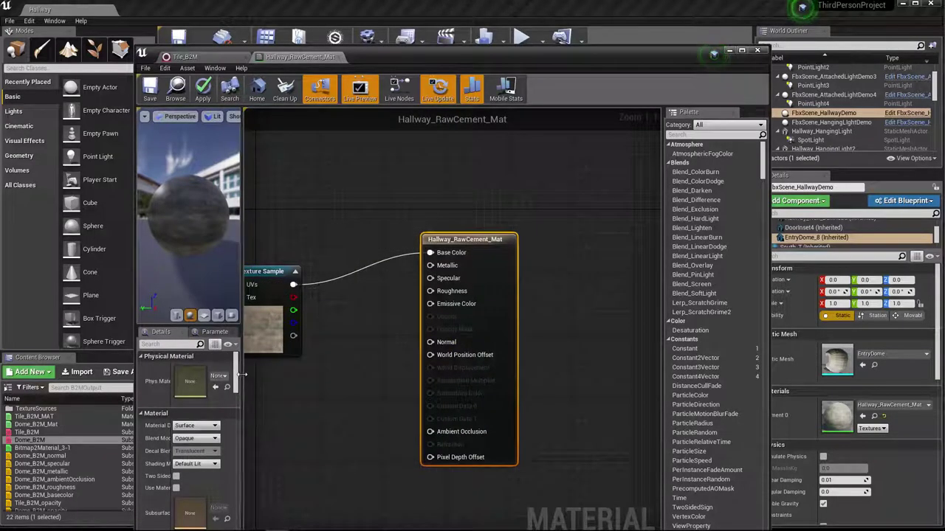
Step: Inspect which texture the Texture Sample node in Hallway_RawCement_Mat uses, and close the material window
{"action": "left_click_drag", "start_coordinate": [238, 378], "coordinate": [413, 356]}
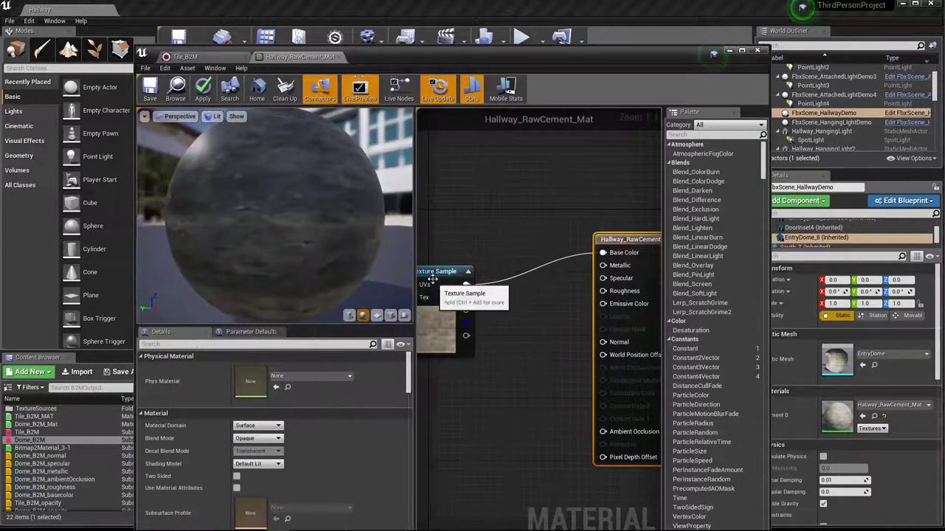
{"action": "left_click_drag", "start_coordinate": [421, 272], "coordinate": [468, 256]}
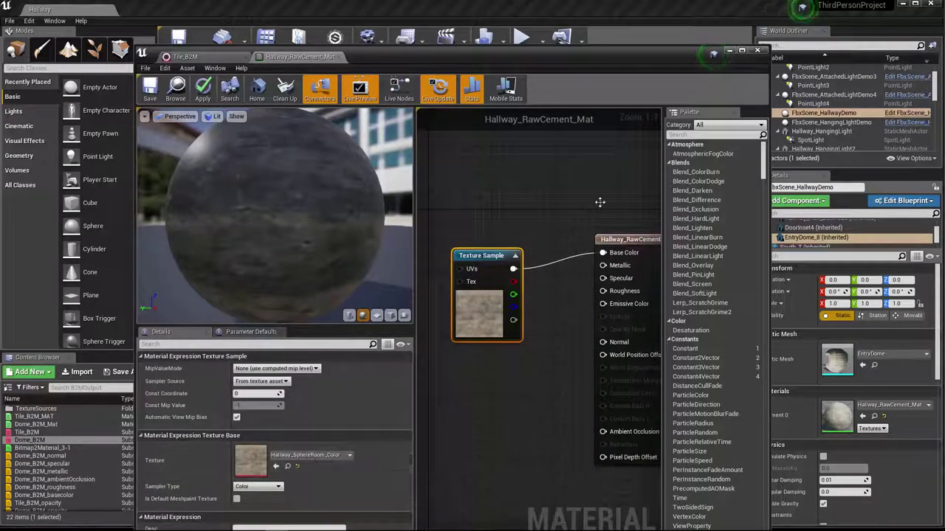
{"action": "left_click", "coordinate": [756, 50]}
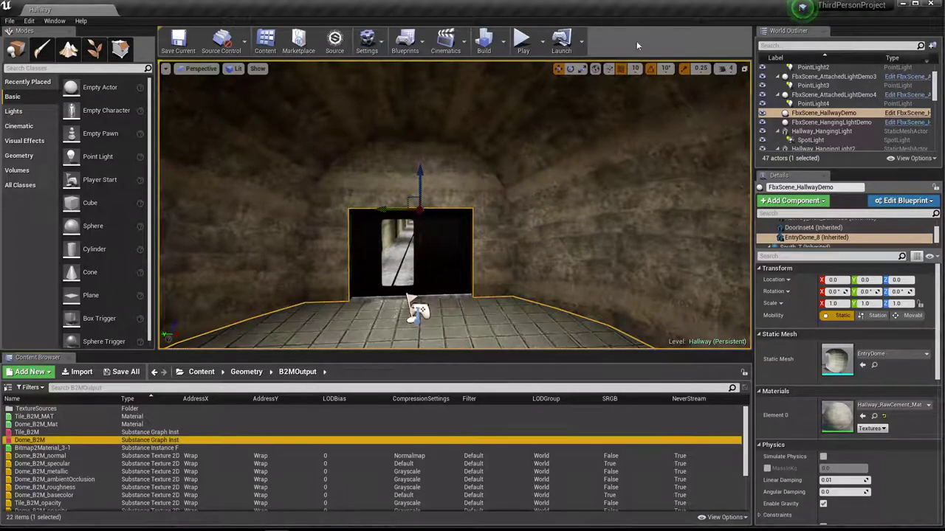
Step: Assign Dome_B2M_Mat to the entry dome's Element 0 and open the Dome_B2M substance settings beside the viewport
{"action": "left_click_drag", "start_coordinate": [36, 425], "coordinate": [838, 417]}
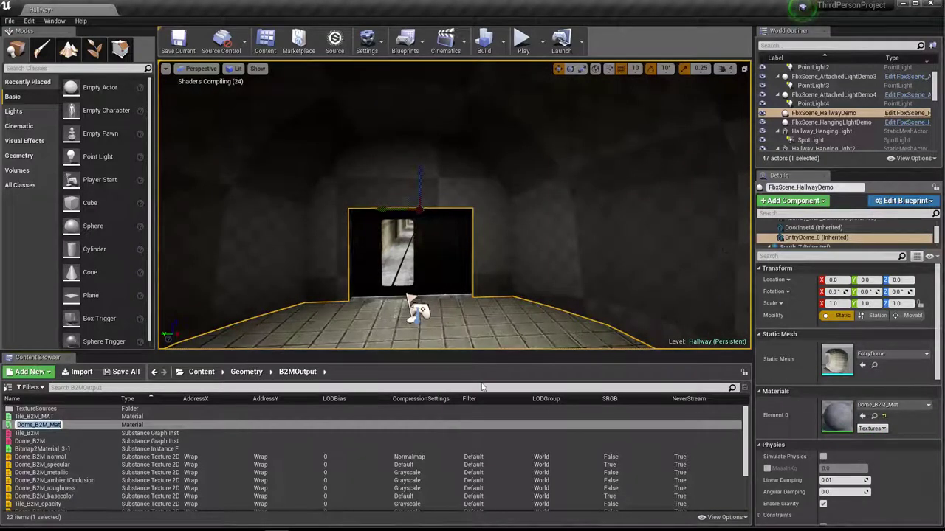
{"action": "left_click", "coordinate": [24, 441]}
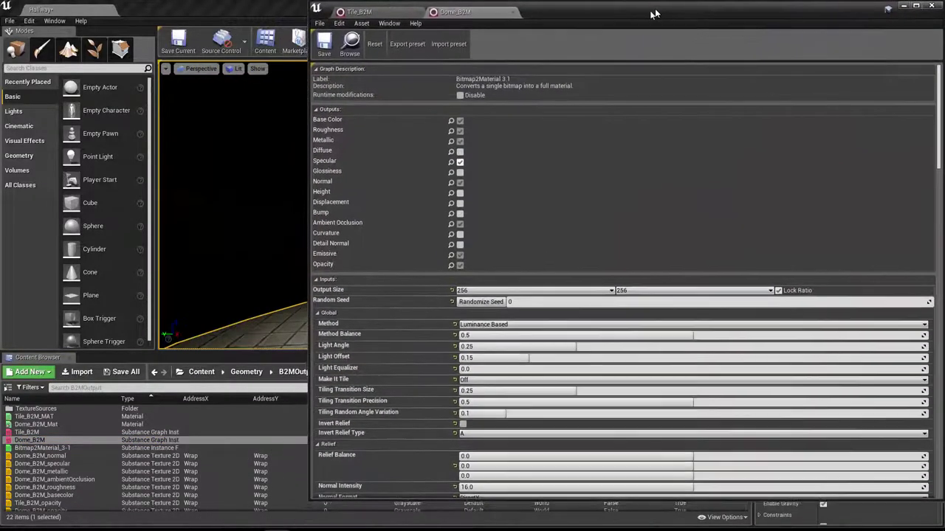
{"action": "left_click_drag", "start_coordinate": [302, 233], "coordinate": [755, 251]}
Step: Set the main image input of Dome_B2M to Hallway_SphereRoom_Color
{"action": "left_click_drag", "start_coordinate": [935, 144], "coordinate": [923, 483]}
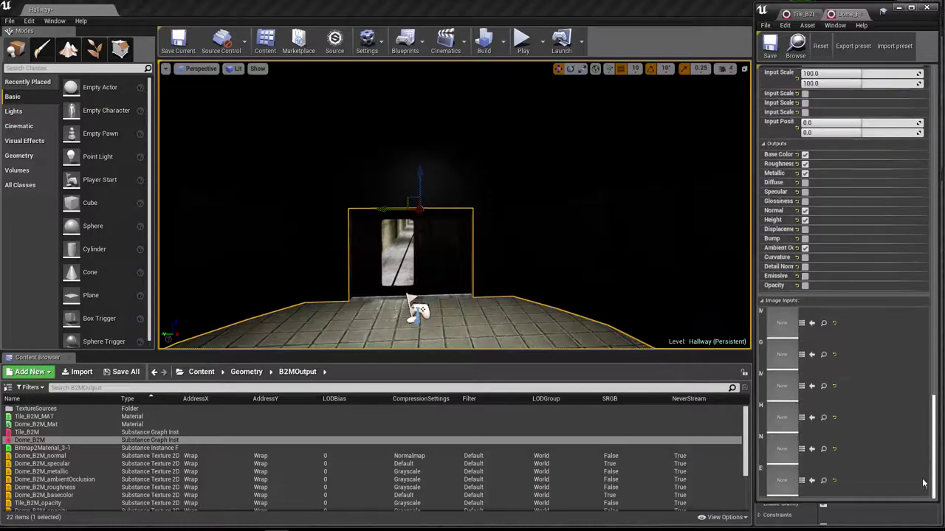
{"action": "left_click", "coordinate": [801, 324]}
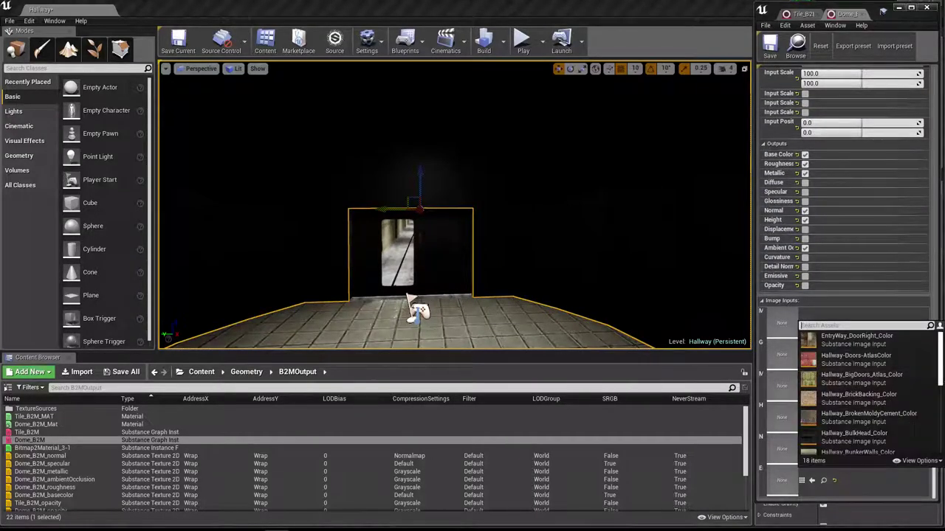
{"action": "scroll", "coordinate": [854, 369], "scroll_direction": "down", "scroll_amount": 3}
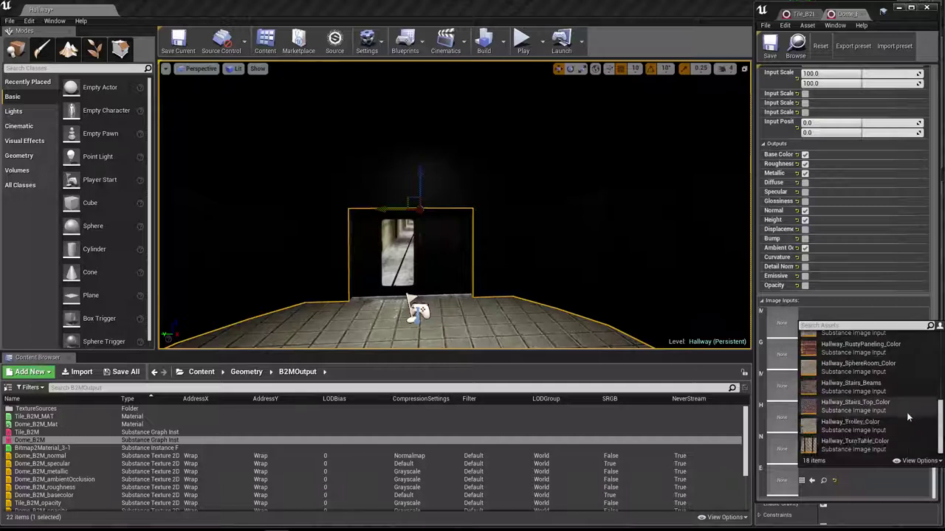
{"action": "left_click", "coordinate": [854, 364]}
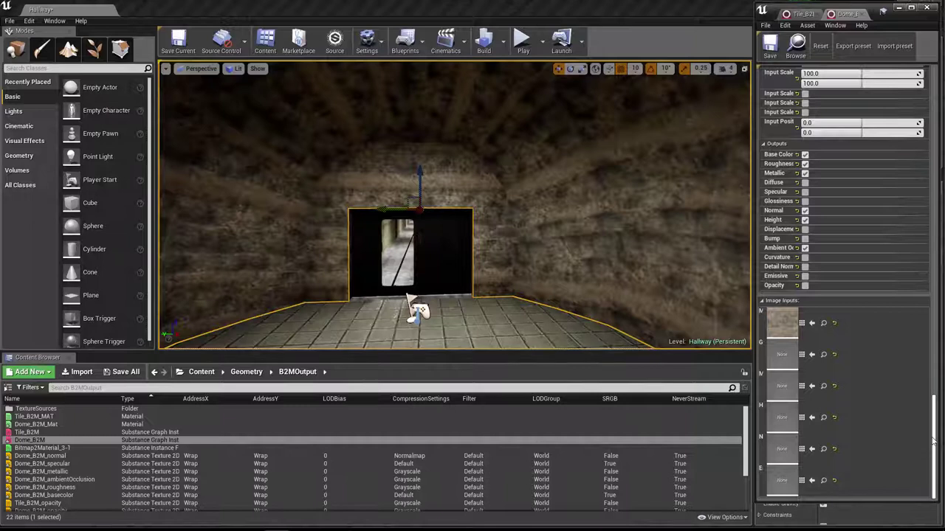
Step: Try Invert Relief on Dome_B2M while viewing the dome wall, and turn it back off
{"action": "left_click_drag", "start_coordinate": [932, 442], "coordinate": [933, 111]}
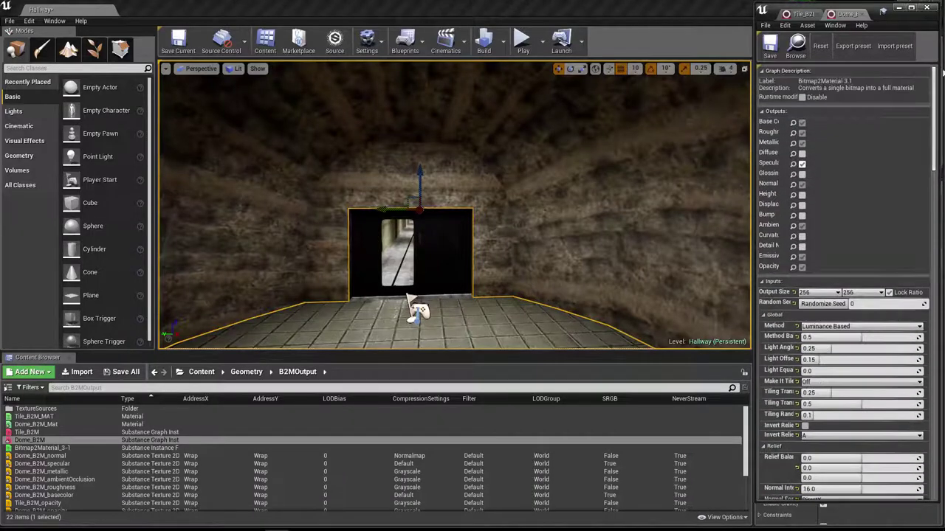
{"action": "right_click_drag", "start_coordinate": [518, 258], "coordinate": [554, 271]}
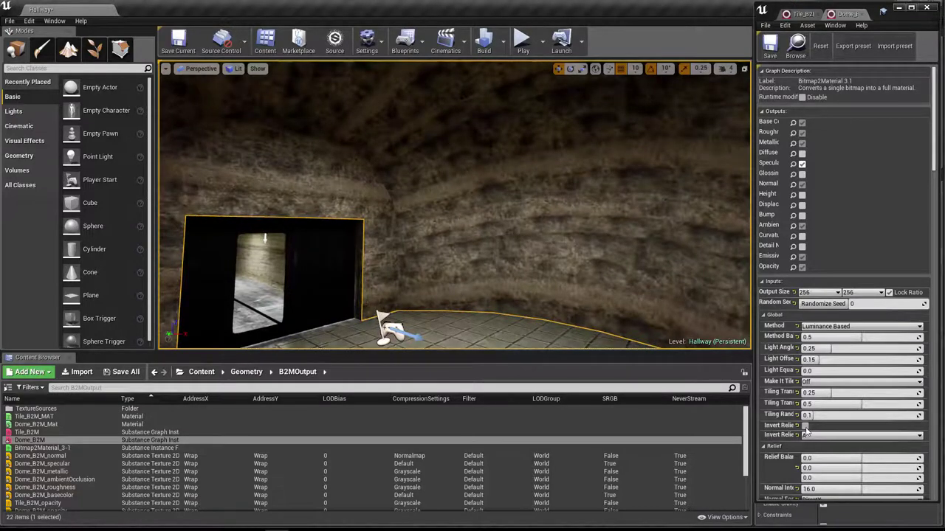
{"action": "left_click", "coordinate": [804, 427]}
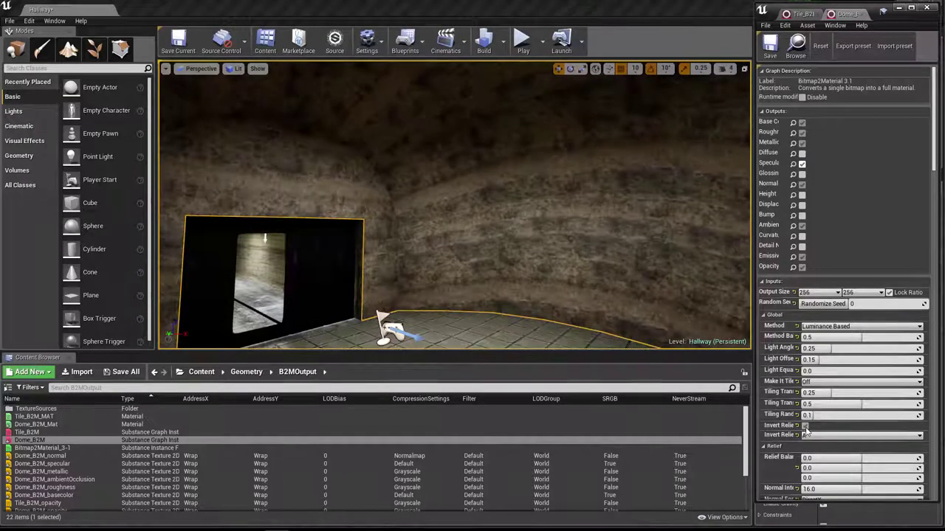
{"action": "left_click", "coordinate": [804, 427]}
Step: Set Dome_B2M's first Relief Balance value to about -0.165 and the third to about -0.019
{"action": "scroll", "coordinate": [875, 398], "scroll_direction": "down", "scroll_amount": 3}
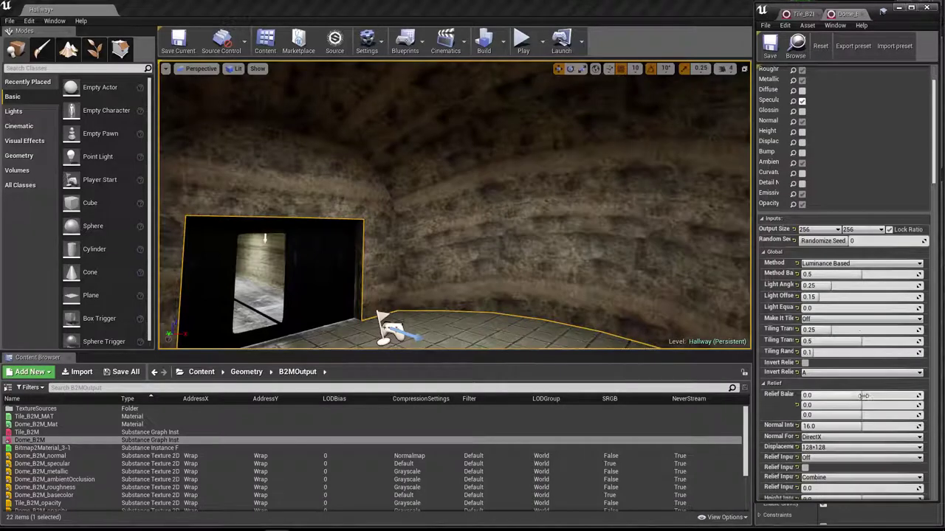
{"action": "left_click_drag", "start_coordinate": [860, 416], "coordinate": [916, 416]}
{"action": "left_click_drag", "start_coordinate": [856, 415], "coordinate": [860, 415]}
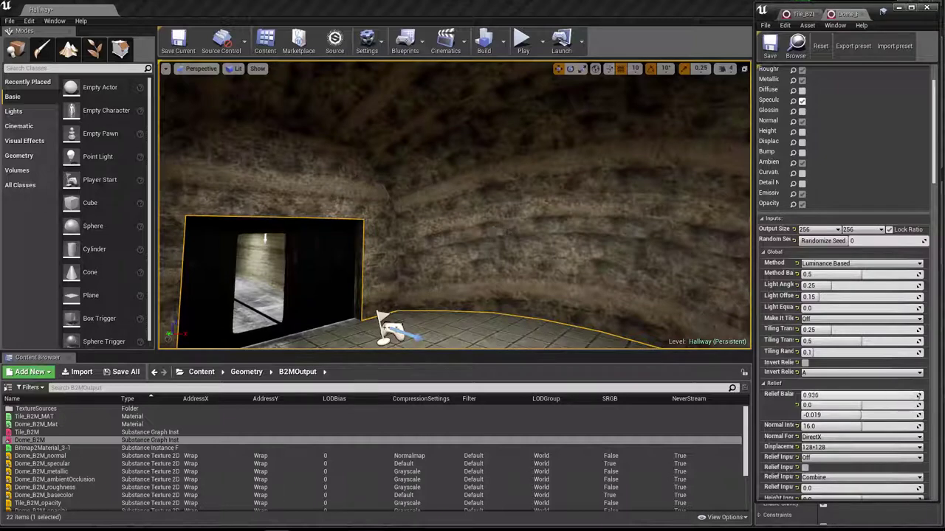
{"action": "left_click_drag", "start_coordinate": [815, 396], "coordinate": [909, 395]}
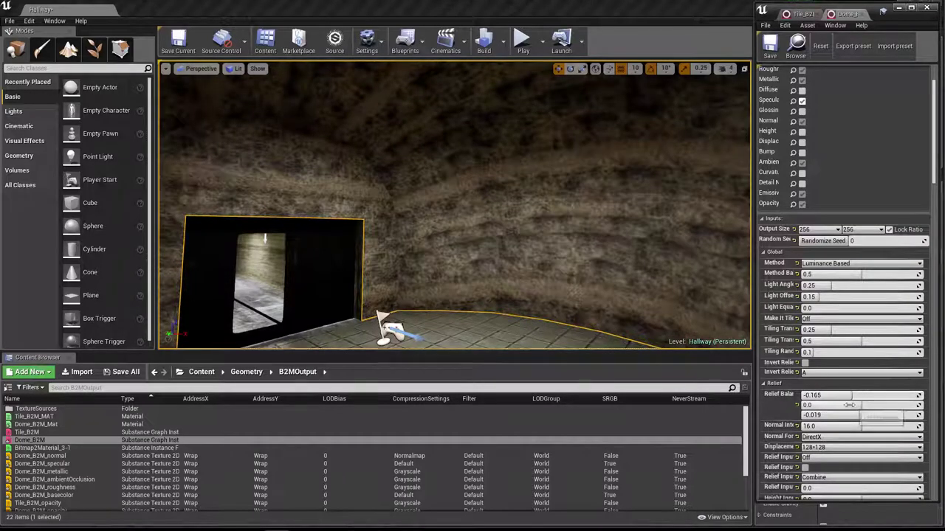
Step: Set Dome_B2M's roughness value to about 0.548, checking the effect on the dome walls, ceiling and floor
{"action": "scroll", "coordinate": [864, 410], "scroll_direction": "down", "scroll_amount": 10}
{"action": "scroll", "coordinate": [853, 405], "scroll_direction": "down", "scroll_amount": 6}
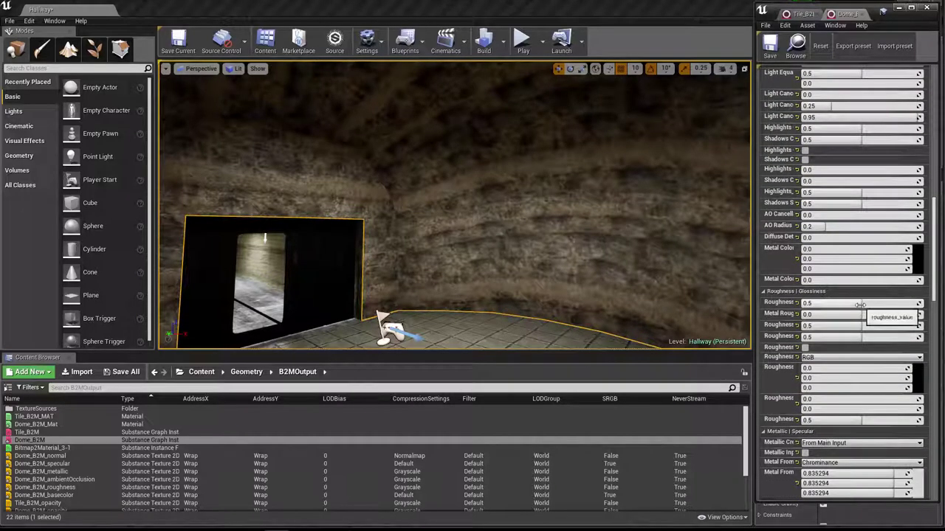
{"action": "left_click_drag", "start_coordinate": [865, 303], "coordinate": [832, 304]}
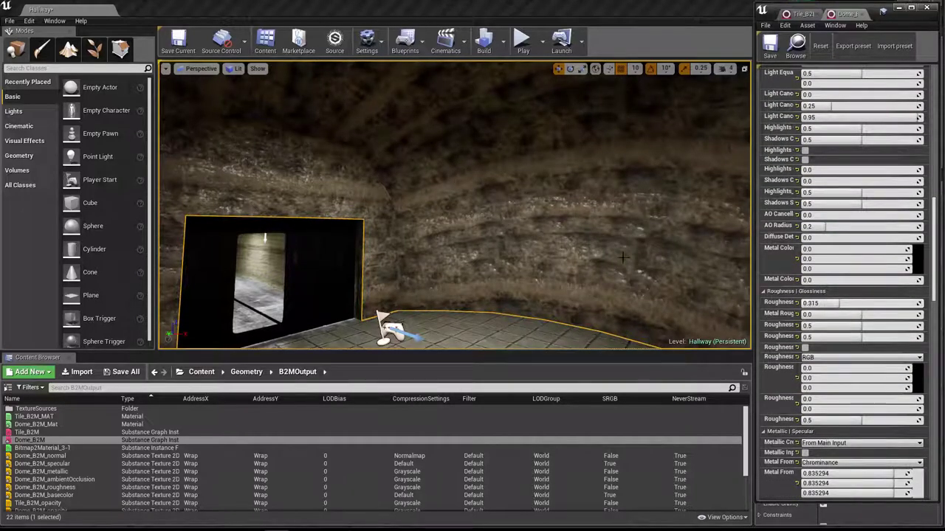
{"action": "right_click_drag", "start_coordinate": [596, 250], "coordinate": [535, 205]}
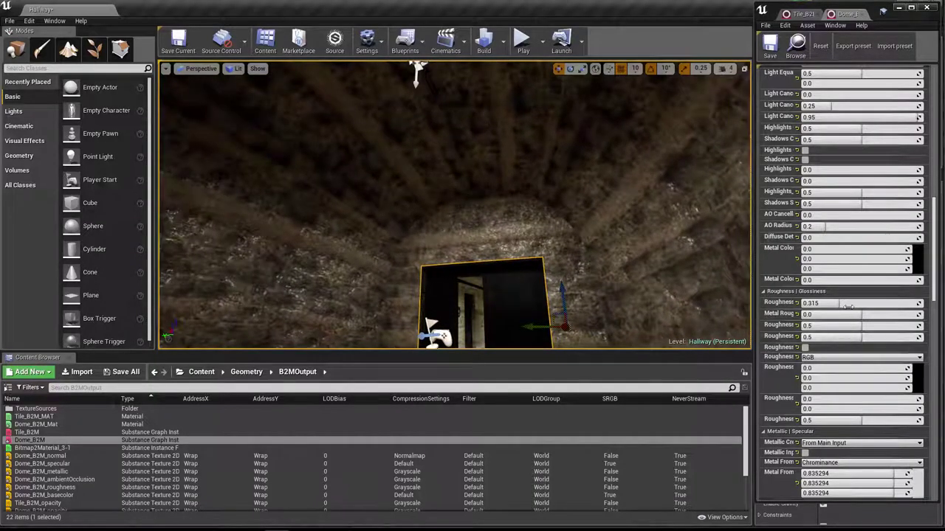
{"action": "left_click_drag", "start_coordinate": [847, 305], "coordinate": [843, 305]}
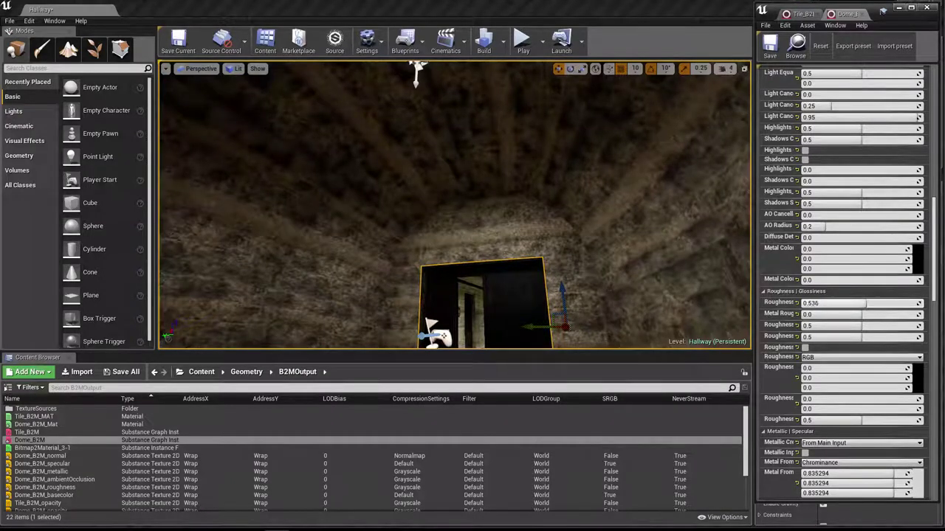
{"action": "right_click_drag", "start_coordinate": [454, 221], "coordinate": [450, 273]}
{"action": "mouse_move", "coordinate": [590, 240]}
{"action": "left_mouse_down"}
{"action": "mouse_move", "coordinate": [590, 206]}
{"action": "mouse_move", "coordinate": [642, 205]}
{"action": "mouse_move", "coordinate": [516, 225]}
{"action": "left_mouse_up"}
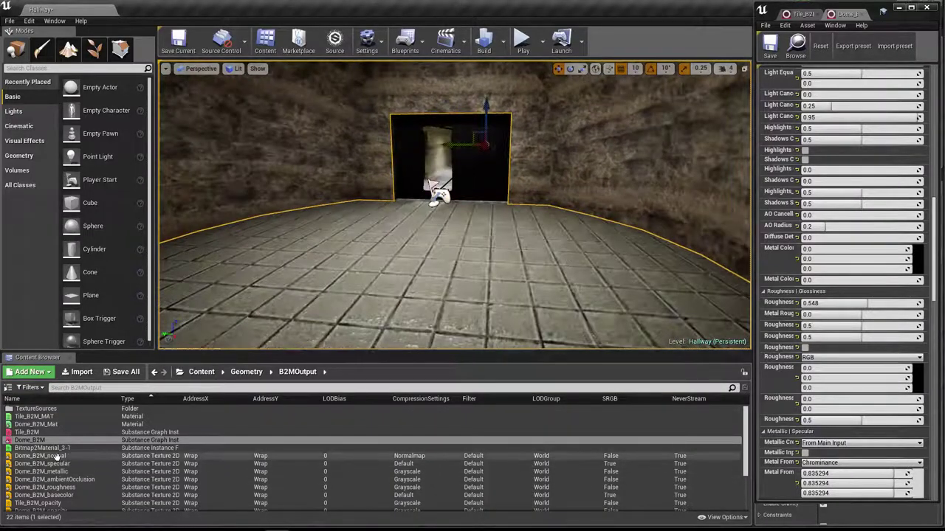
{"action": "left_click", "coordinate": [117, 449]}
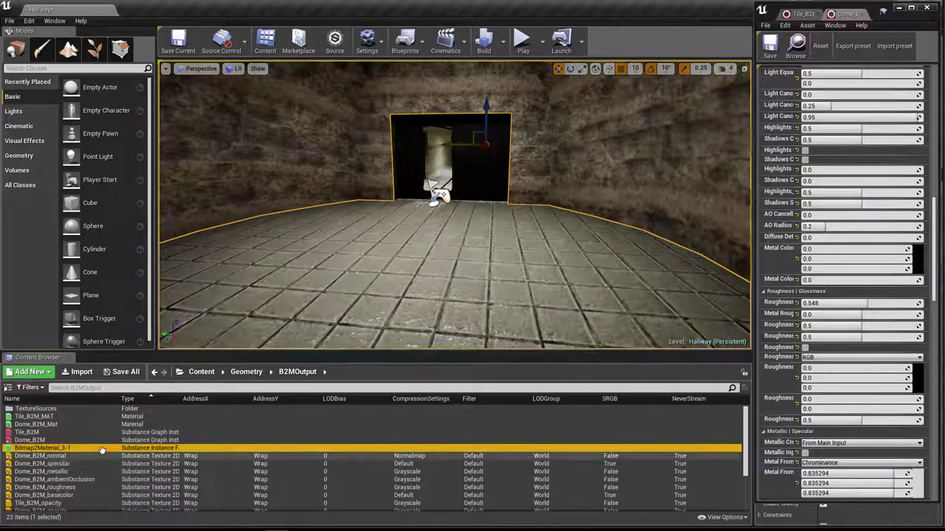
{"action": "right_click", "coordinate": [55, 449]}
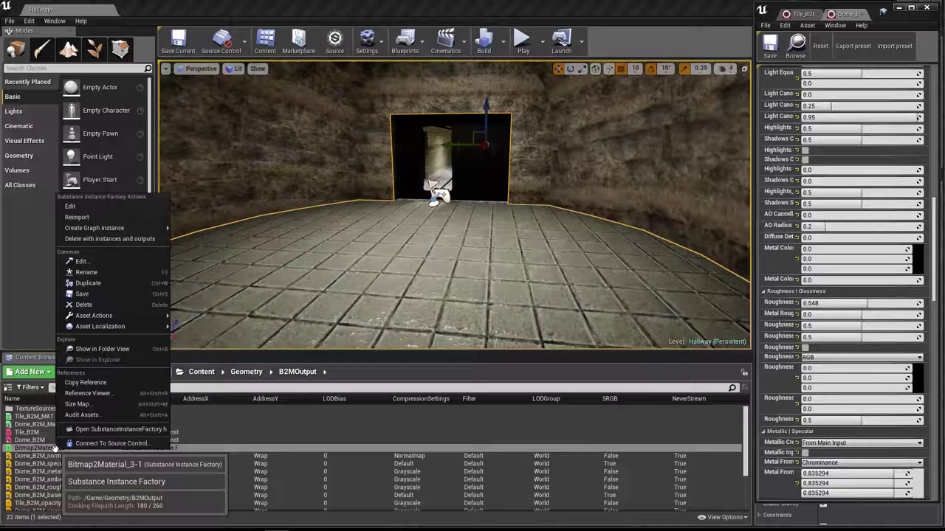
{"action": "mouse_move", "coordinate": [185, 233]}
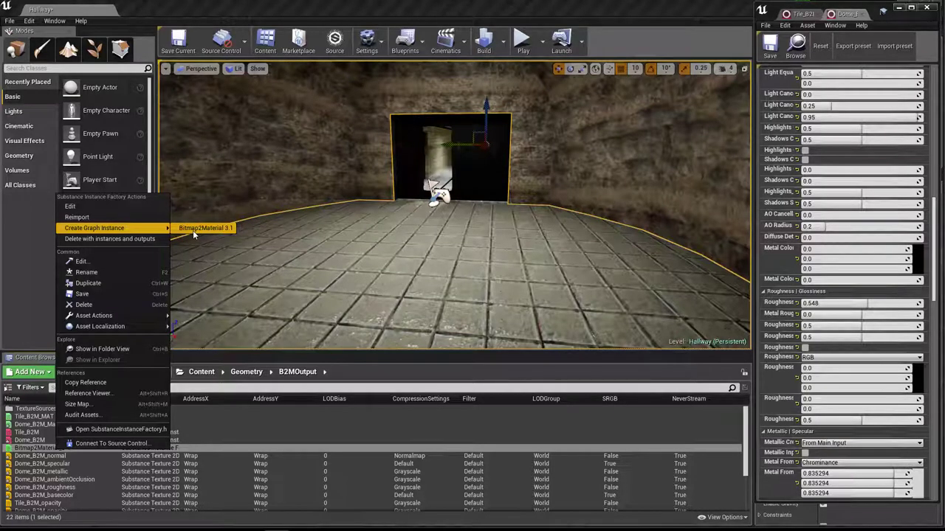
{"action": "left_click", "coordinate": [661, 14]}
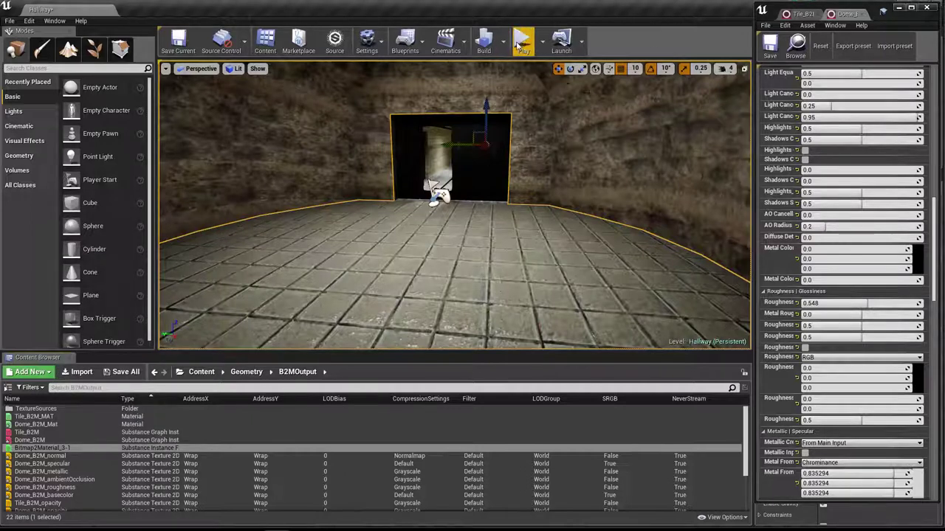
Step: Play the level, run the character around the entry dome and down the hallway to examine the materials, and stop playing
{"action": "key", "text": "alt+p"}
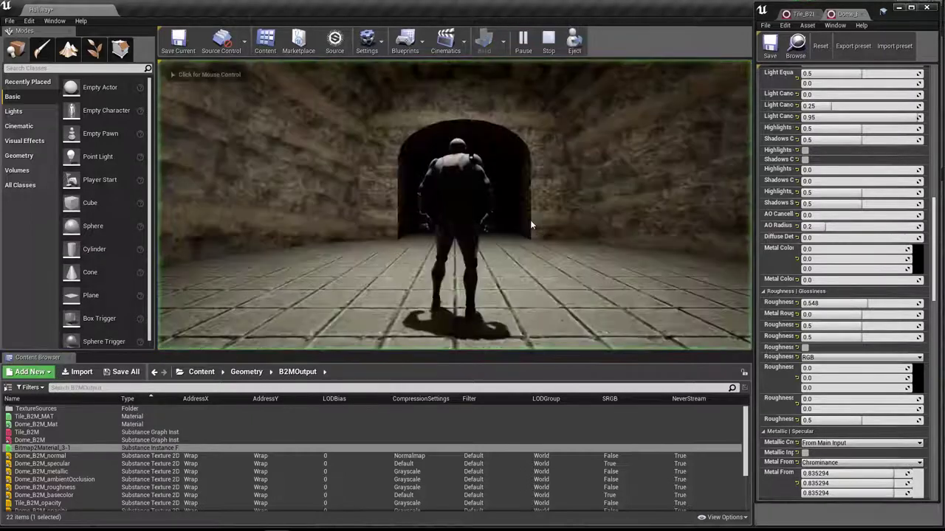
{"action": "key", "text": "w"}
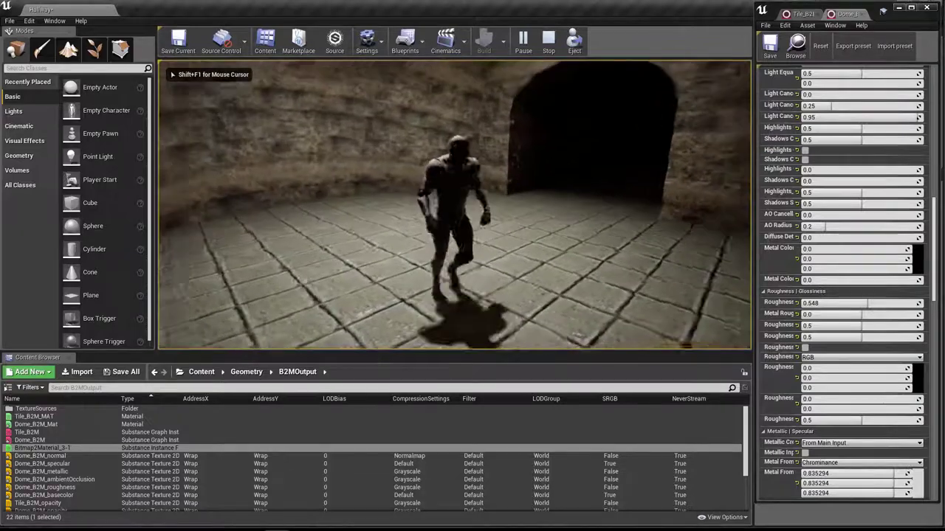
{"action": "key", "text": "s"}
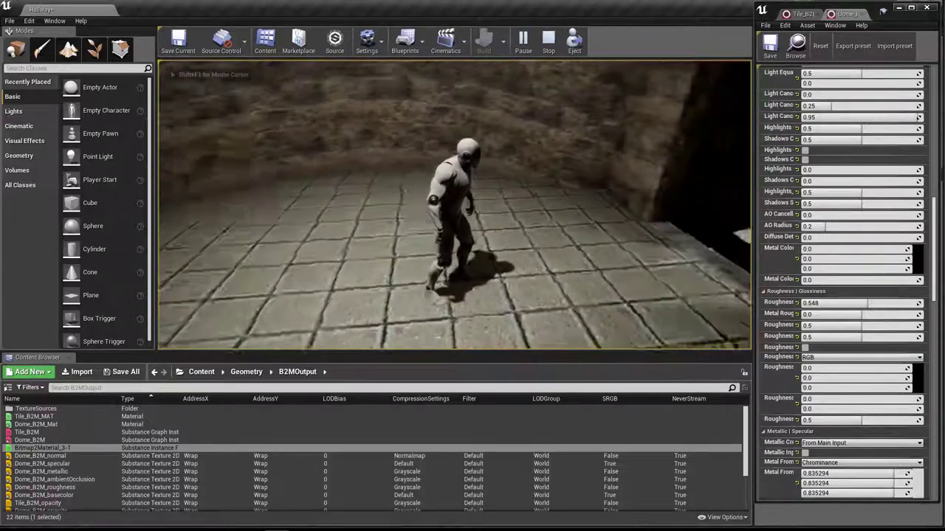
{"action": "key", "text": "w"}
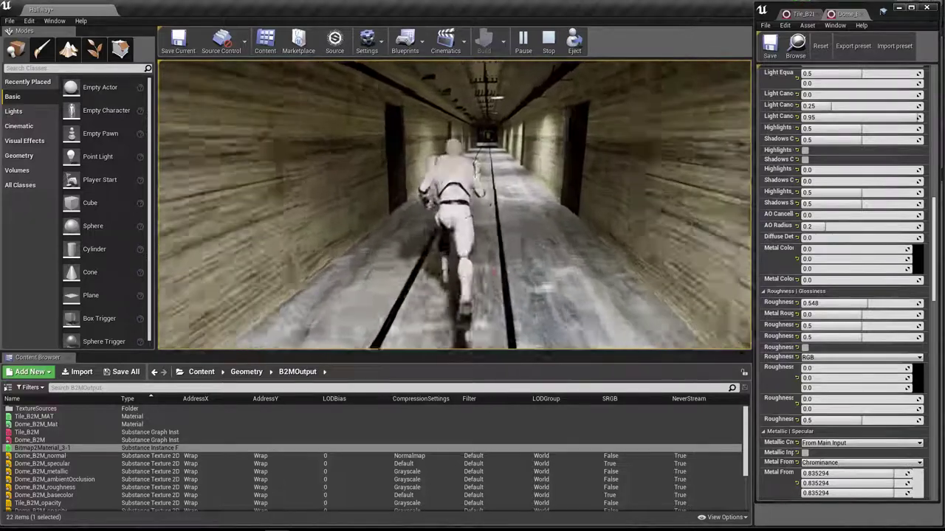
{"action": "key", "text": "Escape"}
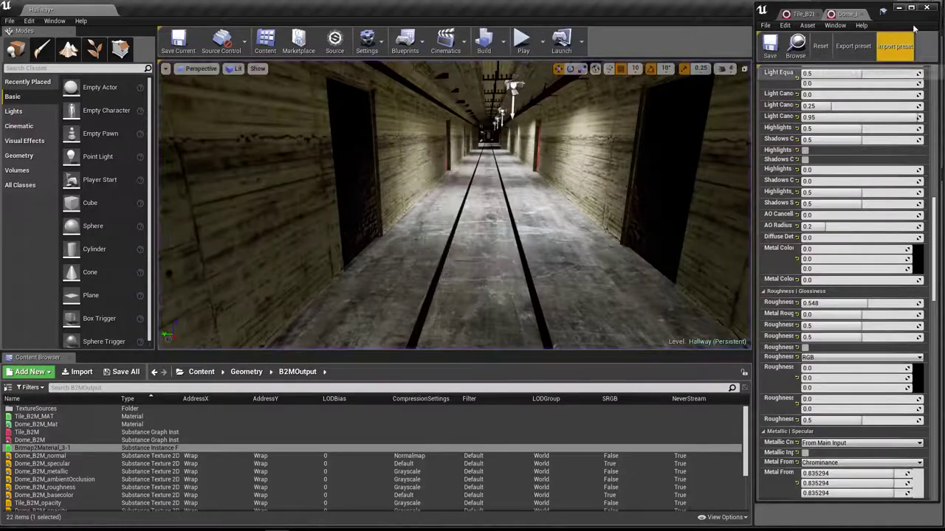
Step: Close the Dome_B2M settings and open Dome_B2M_Mat in a window enlarged enough to show its graph
{"action": "left_click", "coordinate": [931, 7]}
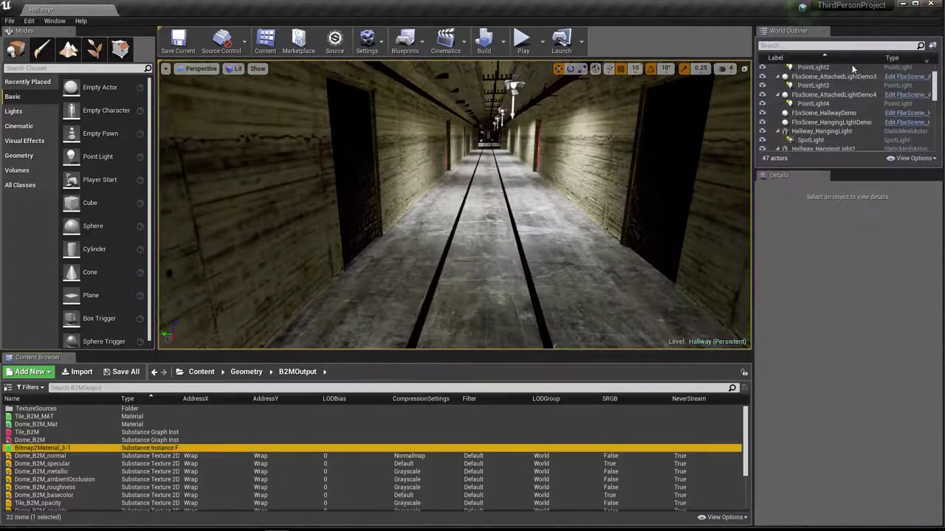
{"action": "double_click", "coordinate": [34, 425]}
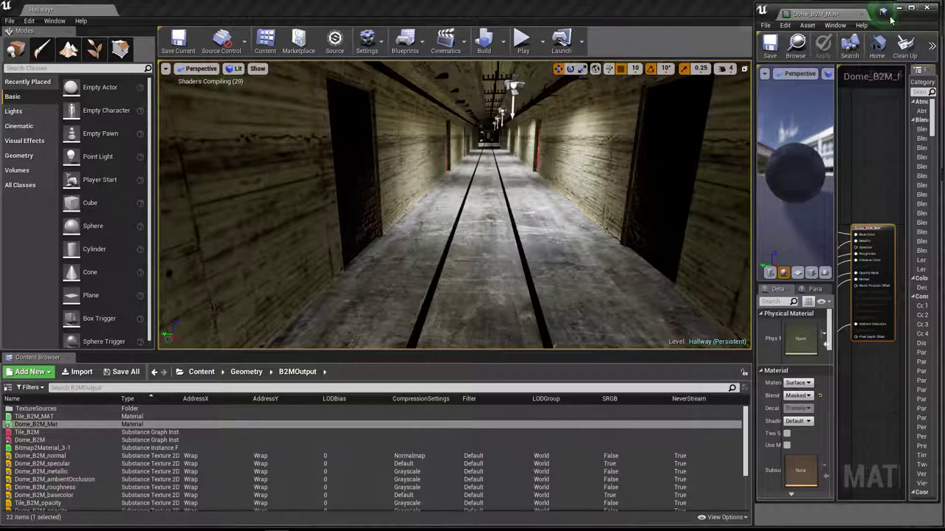
{"action": "left_click_drag", "start_coordinate": [902, 18], "coordinate": [206, 18]}
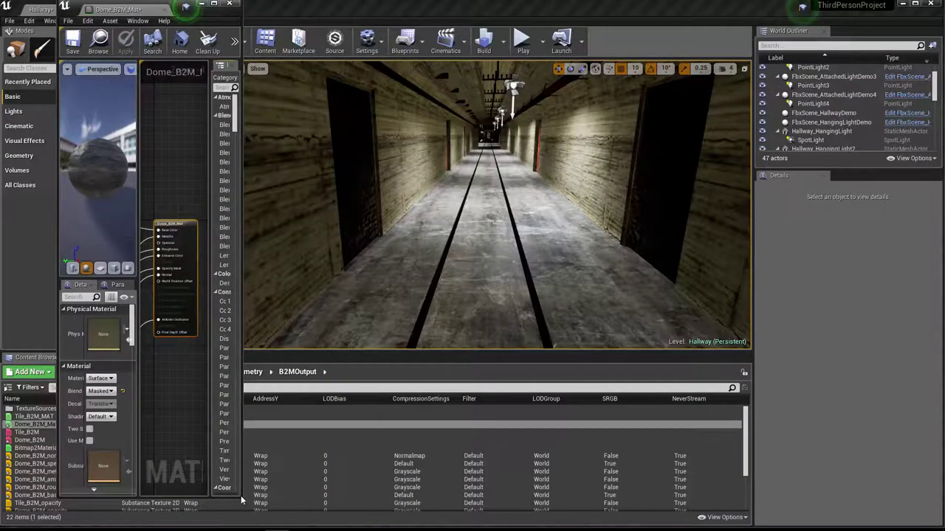
{"action": "left_click_drag", "start_coordinate": [238, 500], "coordinate": [748, 473]}
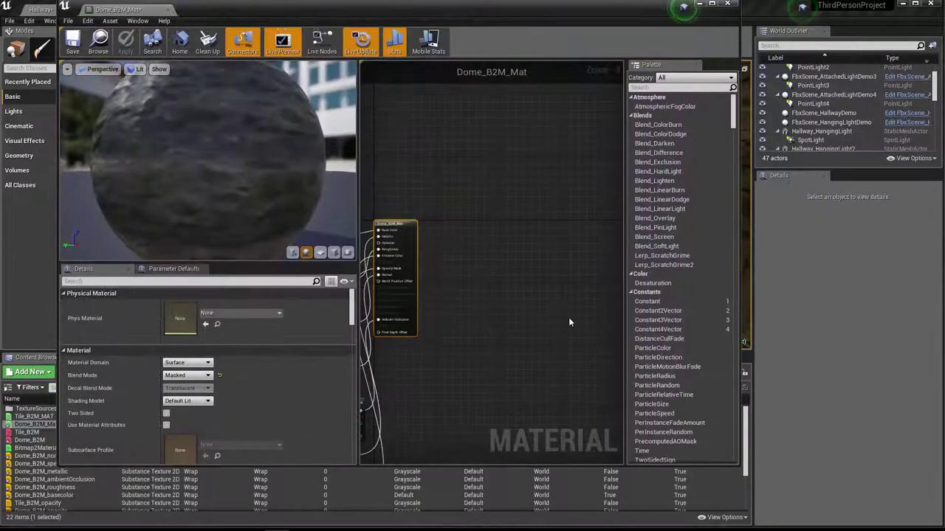
Step: Place the Dome_B2M_Mat result node apart from the texture samples and close the material, applying the changes
{"action": "key", "text": "Home"}
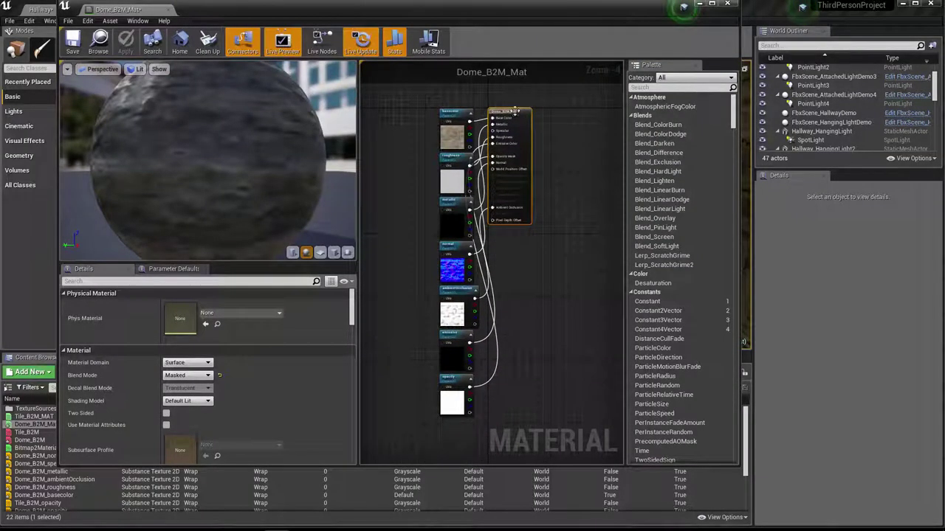
{"action": "left_click_drag", "start_coordinate": [513, 111], "coordinate": [582, 200]}
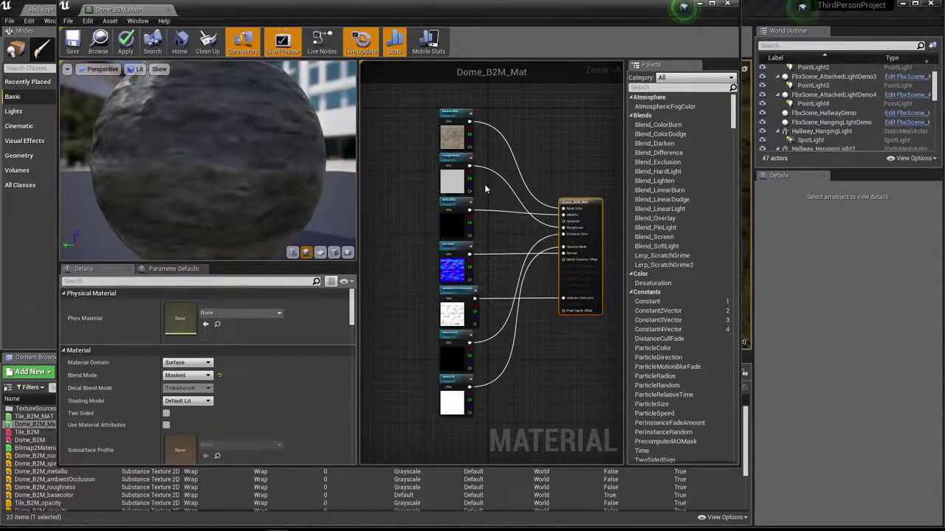
{"action": "left_click", "coordinate": [731, 4]}
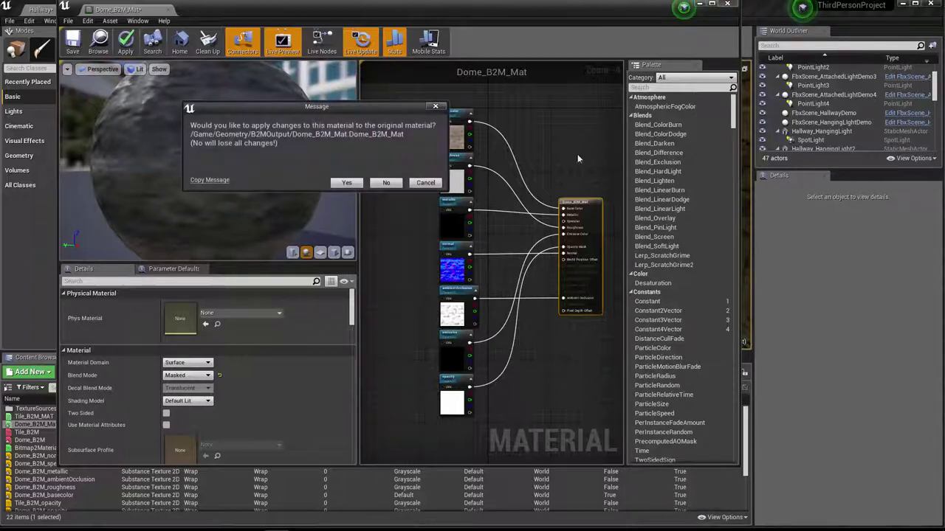
{"action": "left_click", "coordinate": [350, 183]}
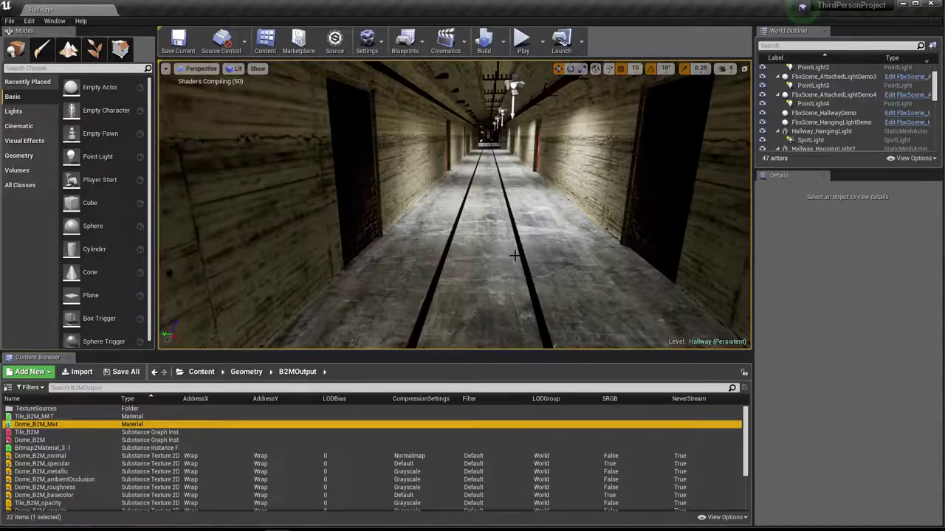
Step: Return the view to the entry dome's tiled floor and walls to examine the new materials
{"action": "right_click_drag", "start_coordinate": [529, 250], "coordinate": [520, 220]}
{"action": "mouse_move", "coordinate": [487, 270]}
{"action": "right_mouse_down"}
{"action": "mouse_move", "coordinate": [472, 262]}
{"action": "mouse_move", "coordinate": [495, 254]}
{"action": "mouse_move", "coordinate": [487, 244]}
{"action": "mouse_move", "coordinate": [499, 251]}
{"action": "mouse_move", "coordinate": [488, 270]}
{"action": "mouse_move", "coordinate": [494, 267]}
{"action": "right_mouse_up"}
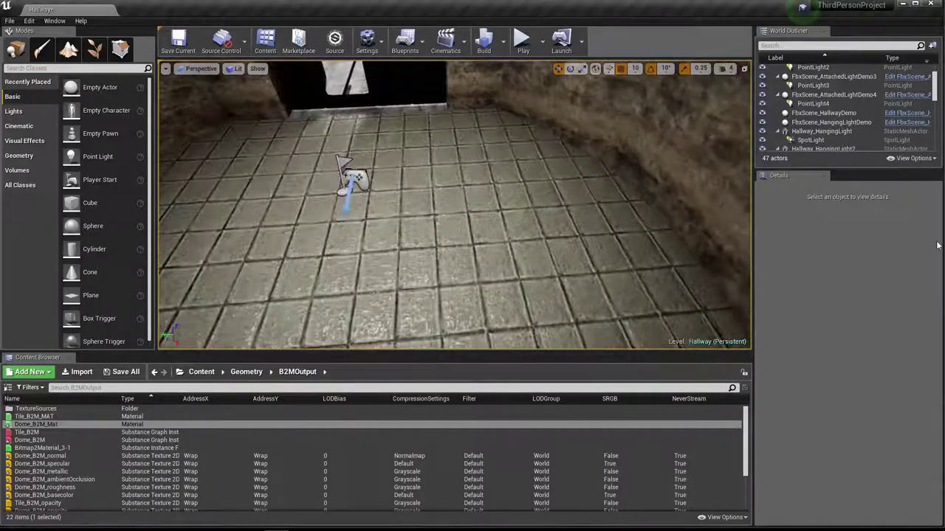